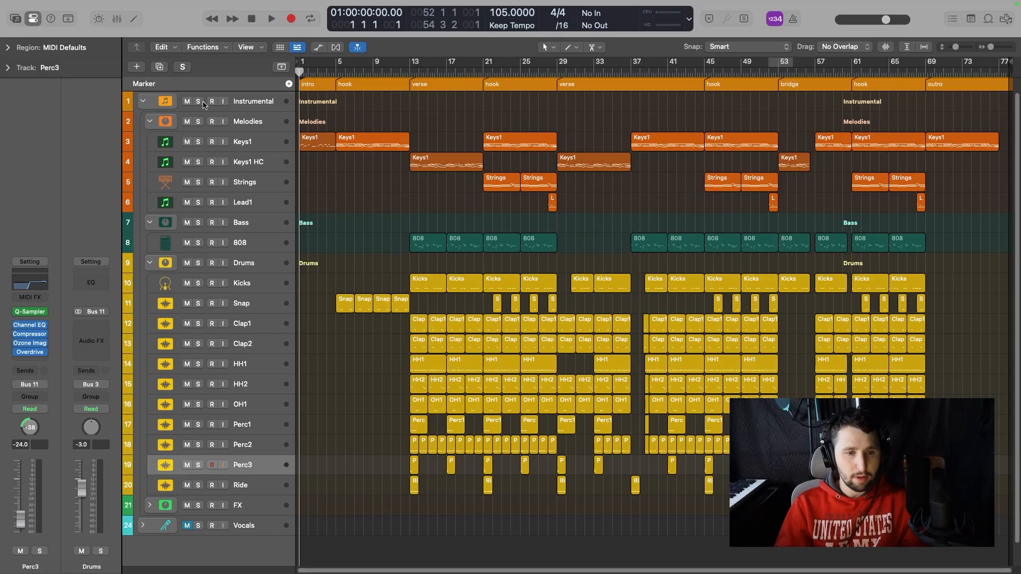
Look over the Melodies stack by selecting its Keys1, Strings and Lead1 tracks one after another.
{"action": "left_click", "coordinate": [255, 124]}
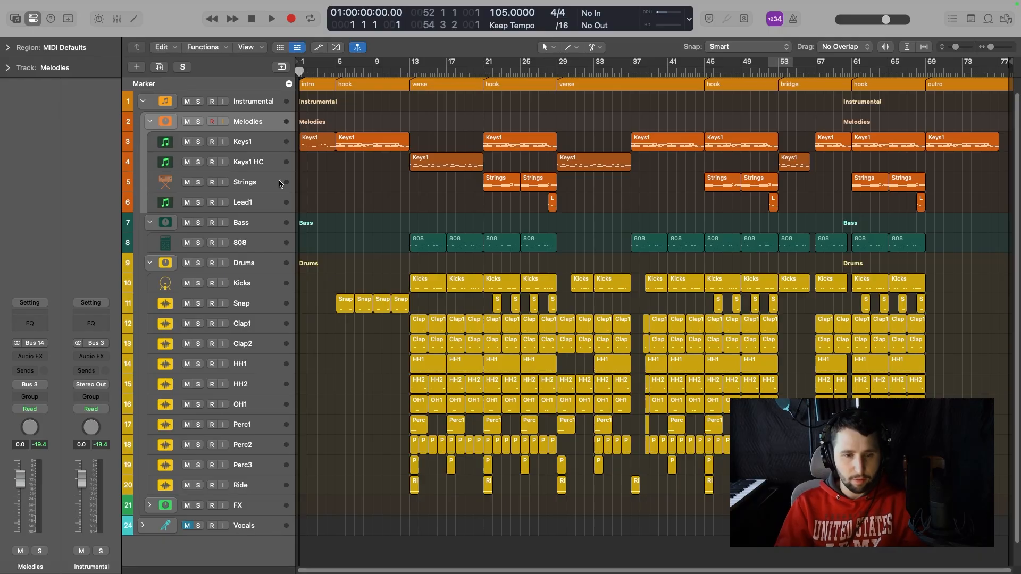
{"action": "left_click", "coordinate": [272, 146]}
{"action": "left_click_drag", "start_coordinate": [366, 169], "coordinate": [278, 147]}
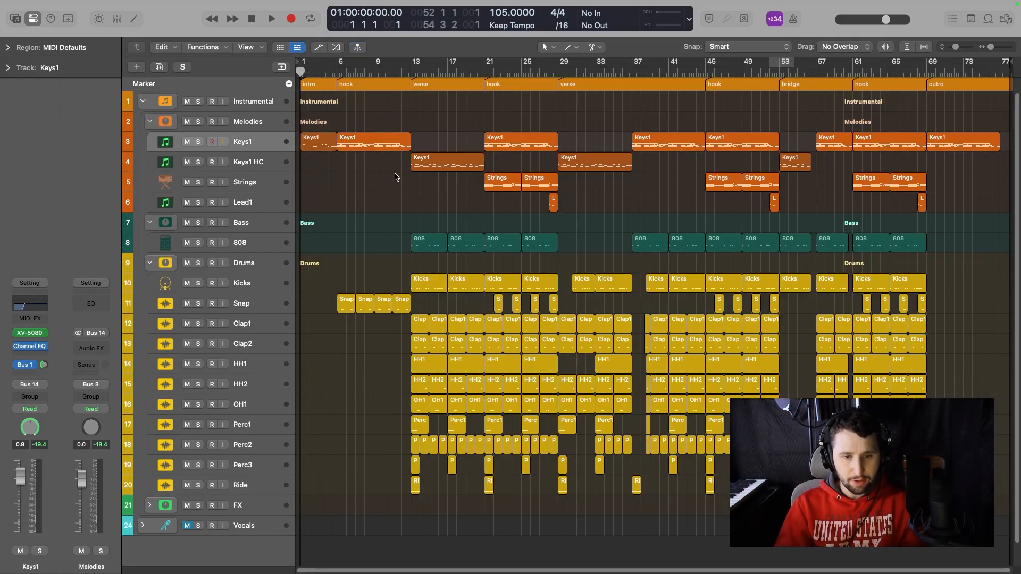
{"action": "left_click", "coordinate": [352, 179]}
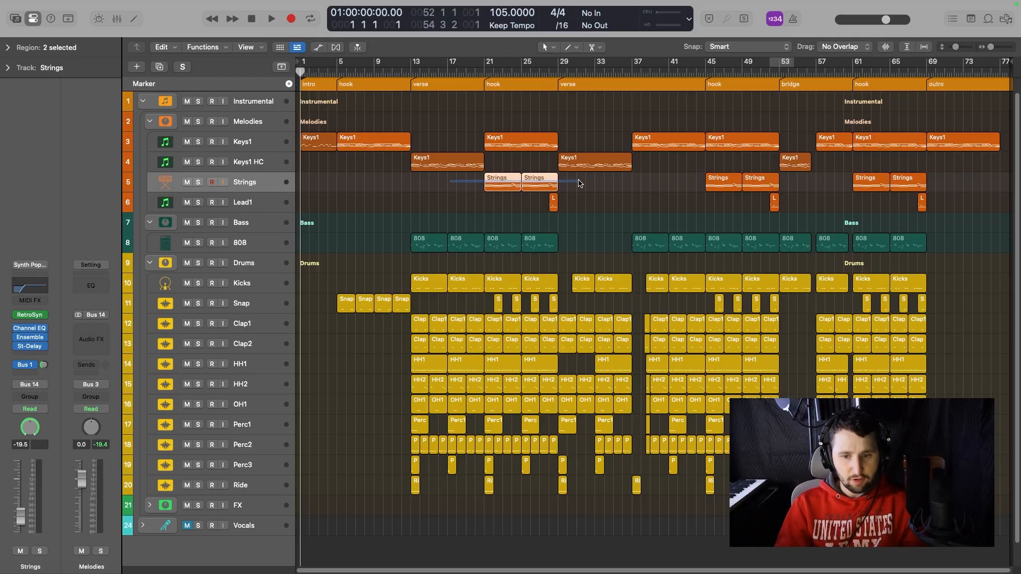
{"action": "left_click", "coordinate": [379, 208]}
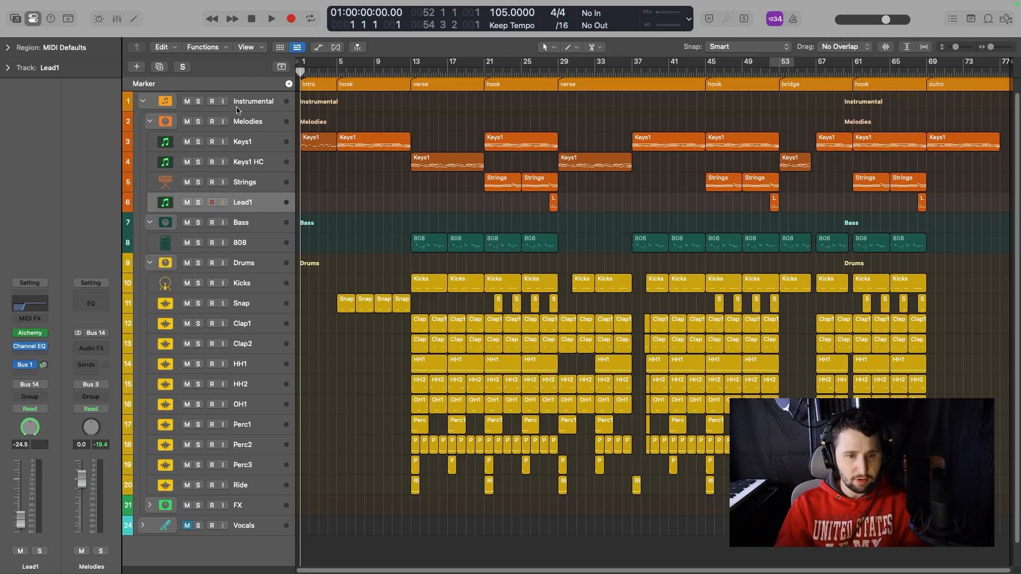
Open the intro Keys1 region at bars 1 to 5 in the Piano Roll.
{"action": "left_click", "coordinate": [268, 142]}
{"action": "scroll", "coordinate": [326, 179], "scroll_direction": "up", "scroll_amount": 3}
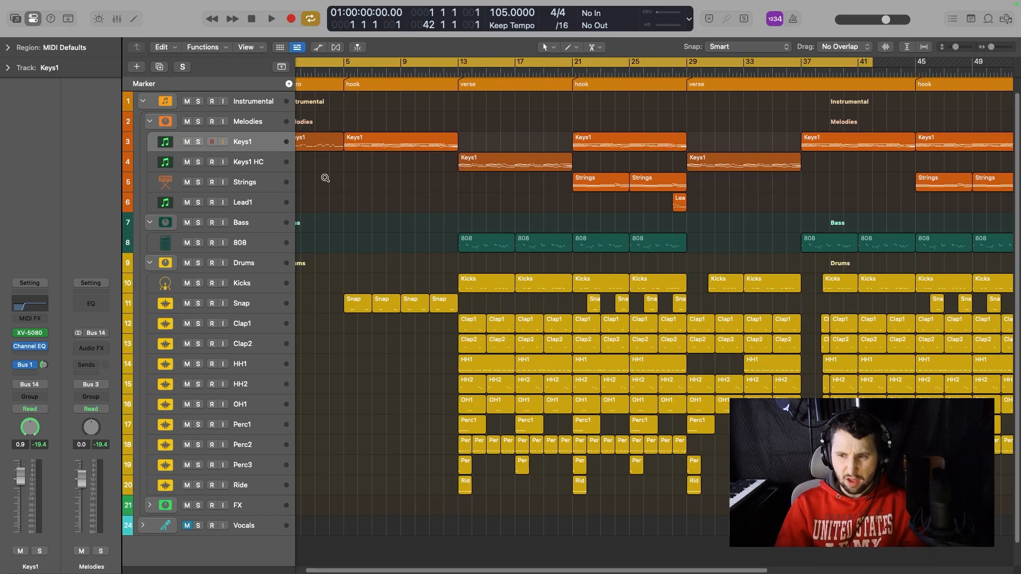
{"action": "scroll", "coordinate": [326, 180], "scroll_direction": "down", "scroll_amount": 3}
{"action": "scroll", "coordinate": [326, 180], "scroll_direction": "up", "scroll_amount": 5}
{"action": "scroll", "coordinate": [334, 192], "scroll_direction": "up", "scroll_amount": 5}
{"action": "scroll", "coordinate": [360, 191], "scroll_direction": "left", "scroll_amount": 3}
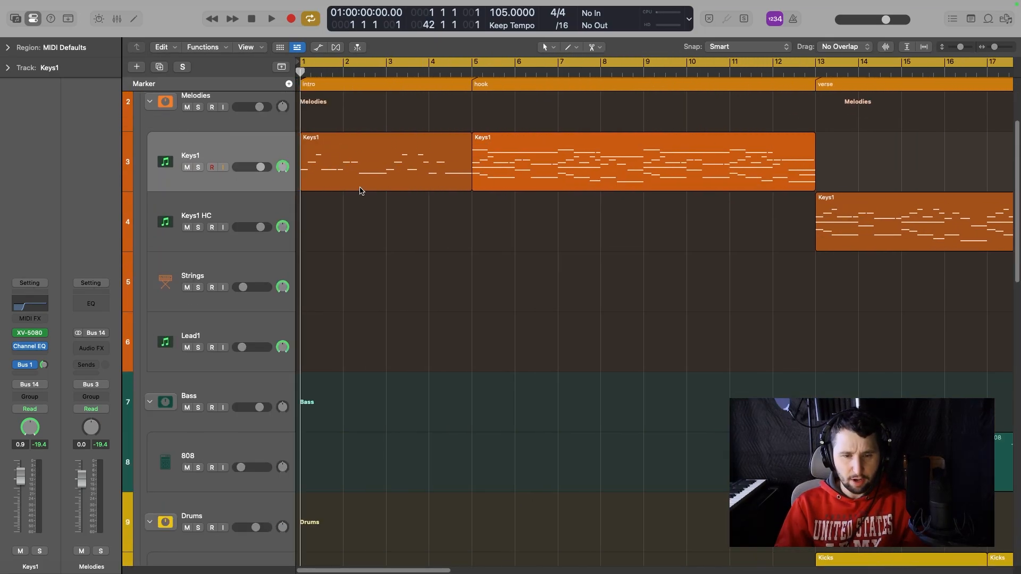
{"action": "double_click", "coordinate": [335, 154]}
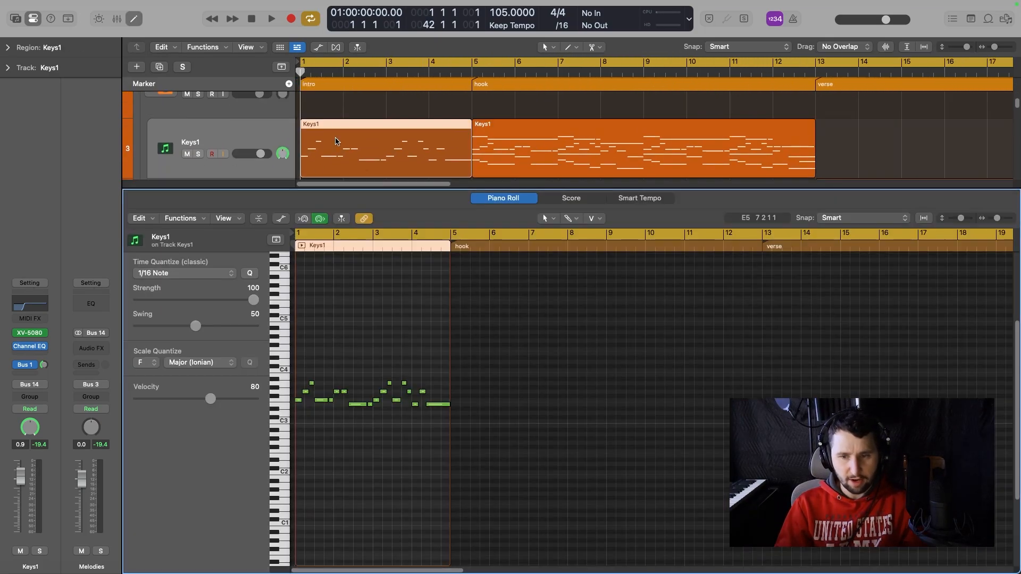
Show the notes of the hook's Keys1 region for comparison.
{"action": "left_click", "coordinate": [615, 144], "text": "shift"}
{"action": "left_click", "coordinate": [497, 107]}
{"action": "left_click", "coordinate": [545, 153]}
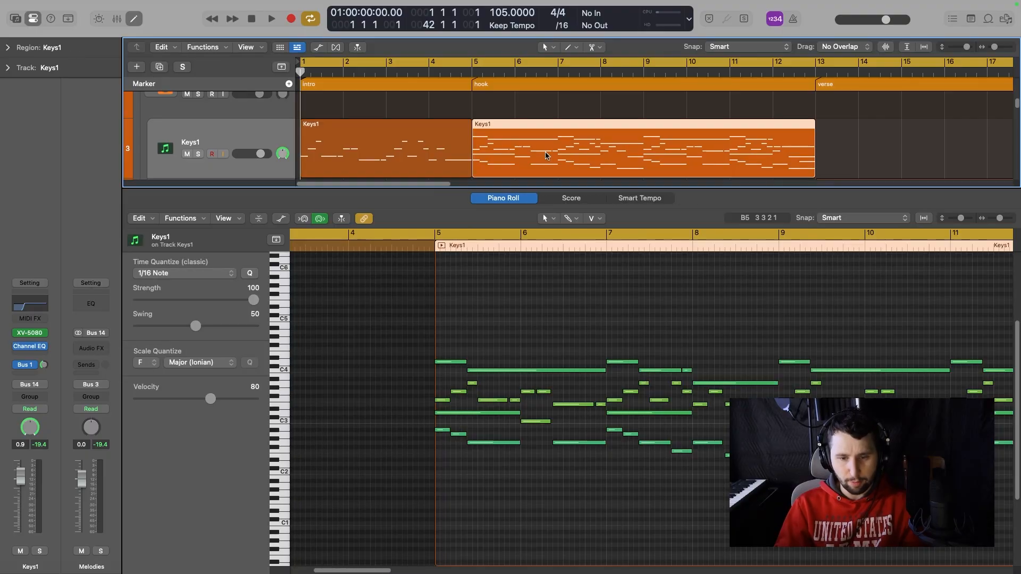
Solo the Keys1 track and play its intro region, ending with the solo off and the note editor closed.
{"action": "left_click", "coordinate": [340, 147]}
{"action": "key", "text": "s"}
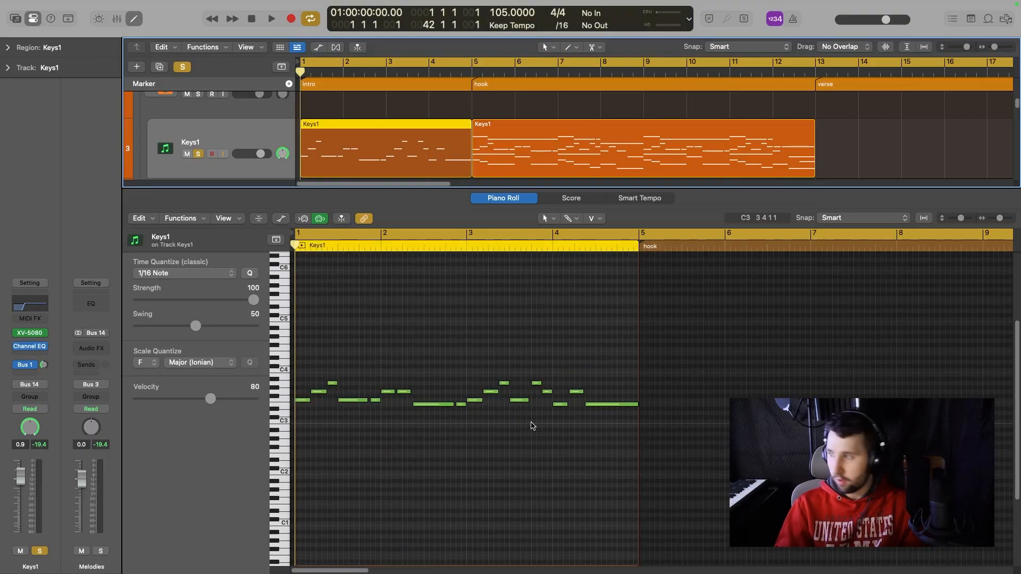
{"action": "key", "text": "space"}
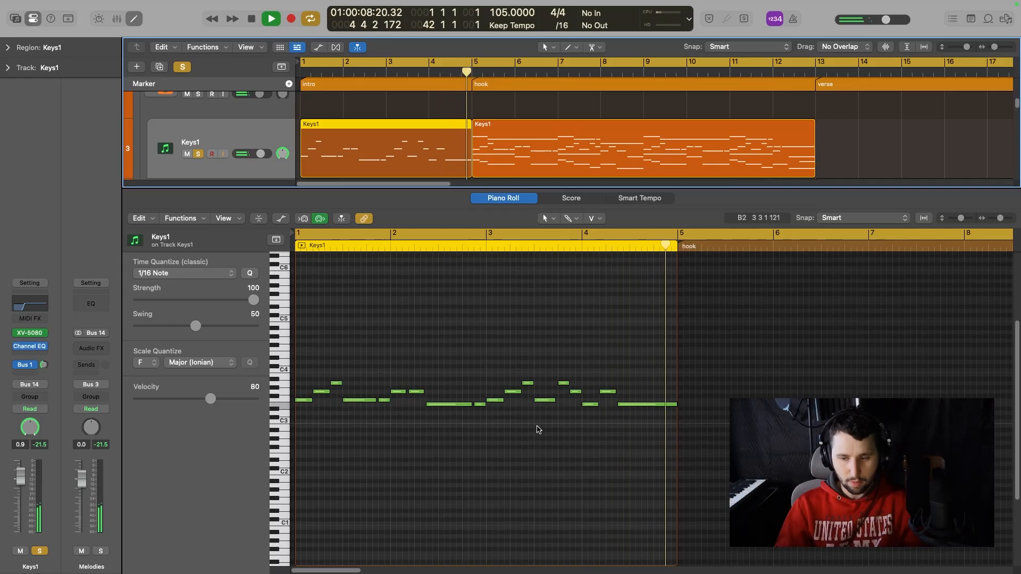
{"action": "key", "text": "space"}
{"action": "key", "text": "ctrl+s"}
{"action": "key", "text": "e"}
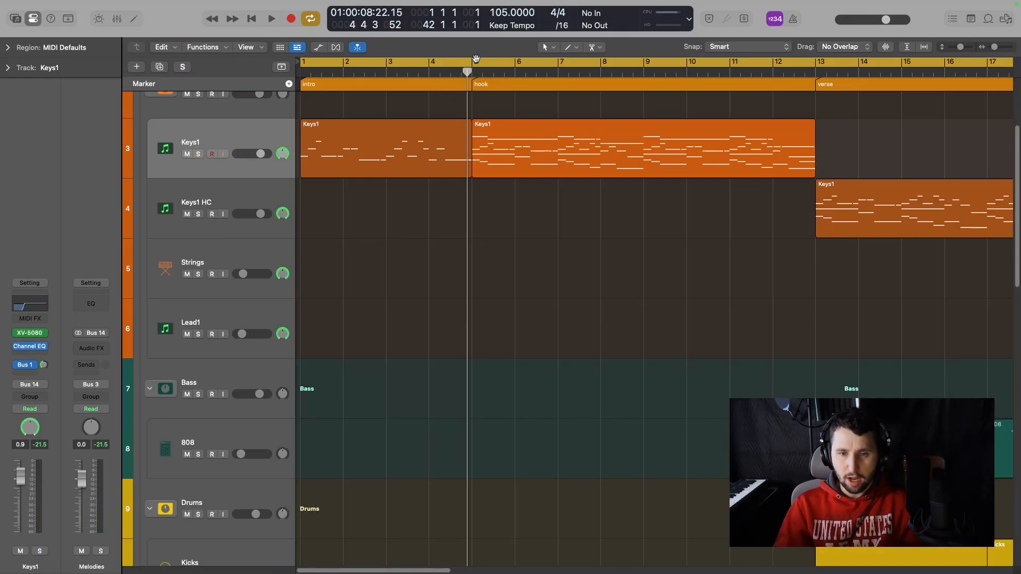
Set the cycle range to the first hook, bars 5 to 13, and select its Keys1 region.
{"action": "left_click_drag", "start_coordinate": [477, 58], "coordinate": [816, 59]}
{"action": "scroll", "coordinate": [665, 234], "scroll_direction": "right", "scroll_amount": 3}
{"action": "left_click", "coordinate": [573, 168]}
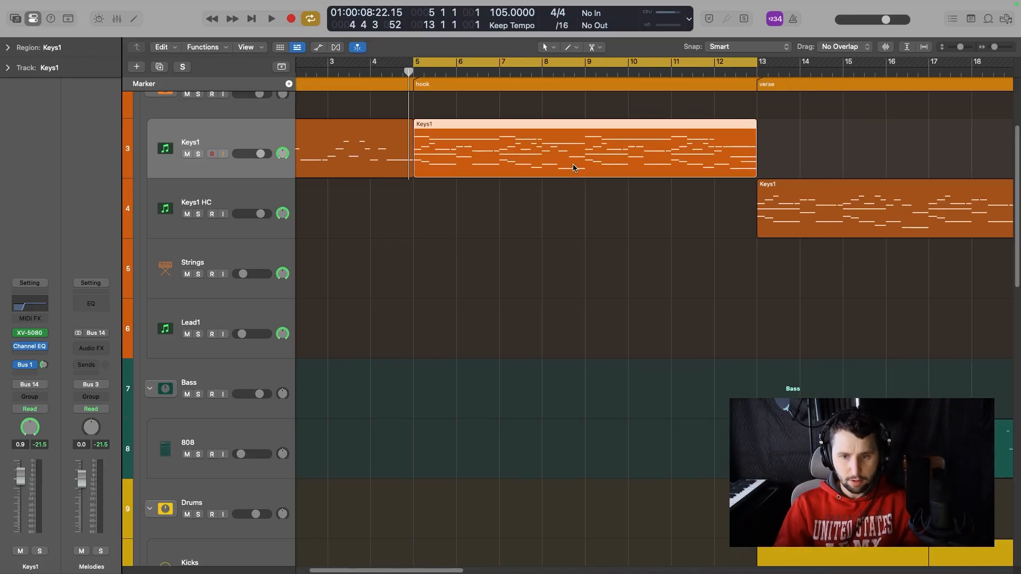
View the hook region's notes in the Piano Roll and inspect the Keys1 track's XV-5080 instrument.
{"action": "key", "text": "e"}
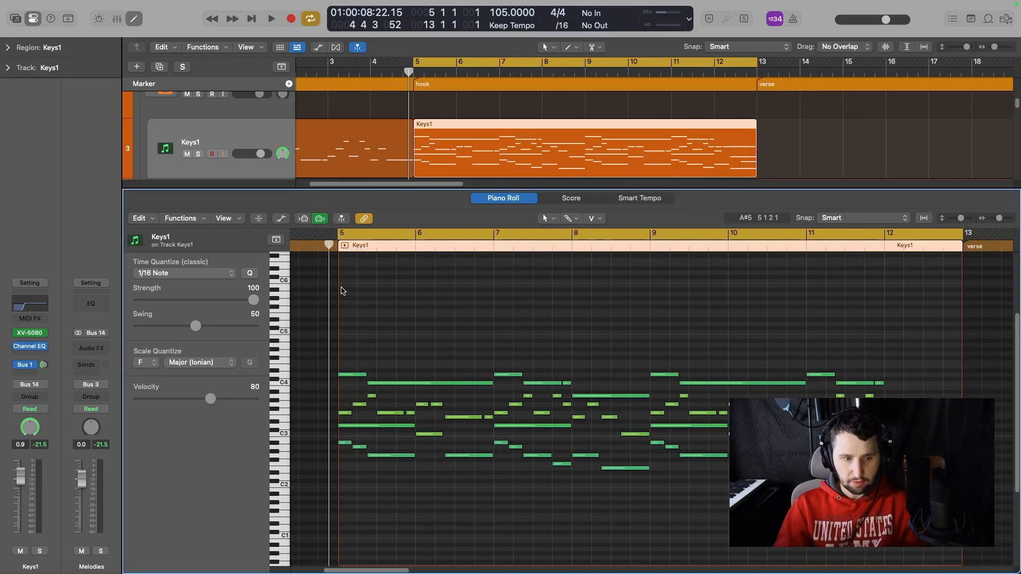
{"action": "left_click", "coordinate": [47, 333]}
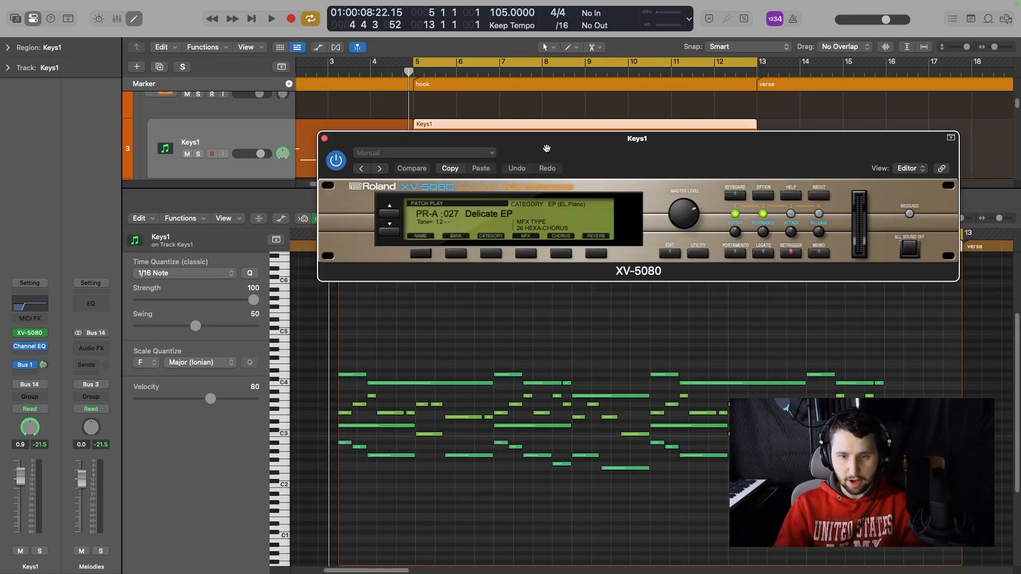
{"action": "left_click", "coordinate": [324, 138]}
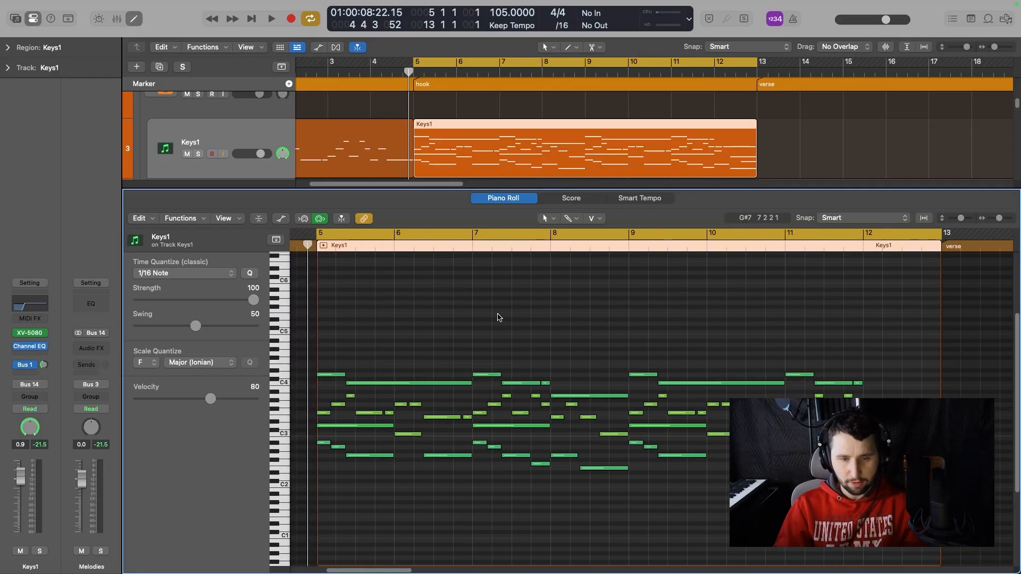
Solo Keys1 and play its hook region through with cycling off, then stop, close the note editor and clear the solo.
{"action": "key", "text": "s"}
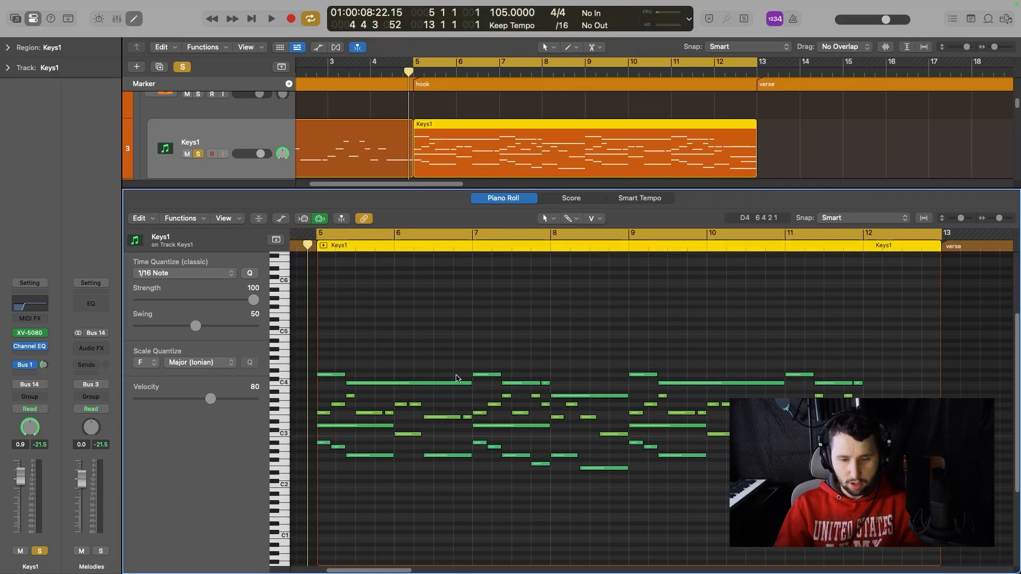
{"action": "scroll", "coordinate": [456, 378], "scroll_direction": "down", "scroll_amount": 3}
{"action": "key", "text": "space"}
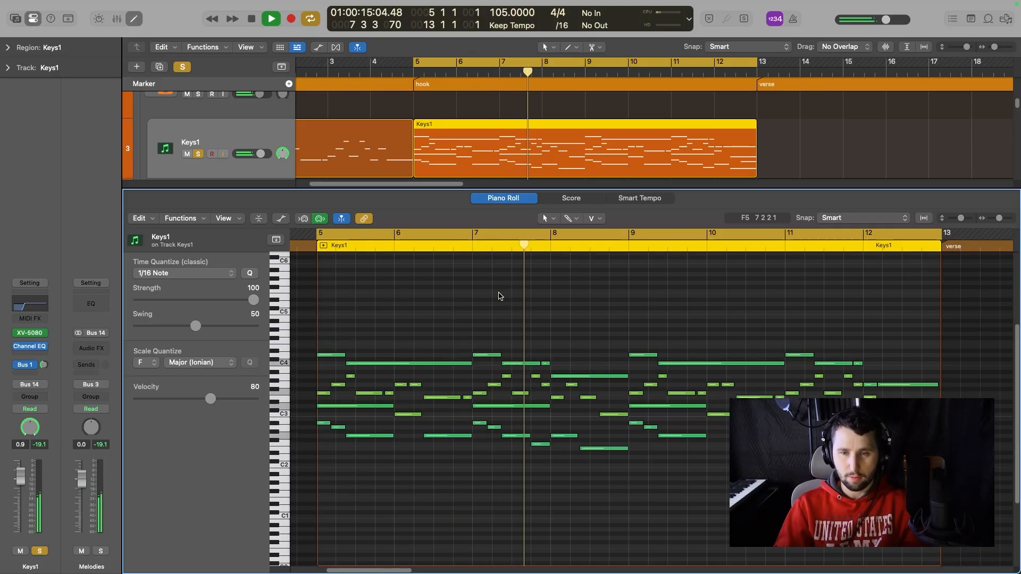
{"action": "left_click", "coordinate": [677, 65]}
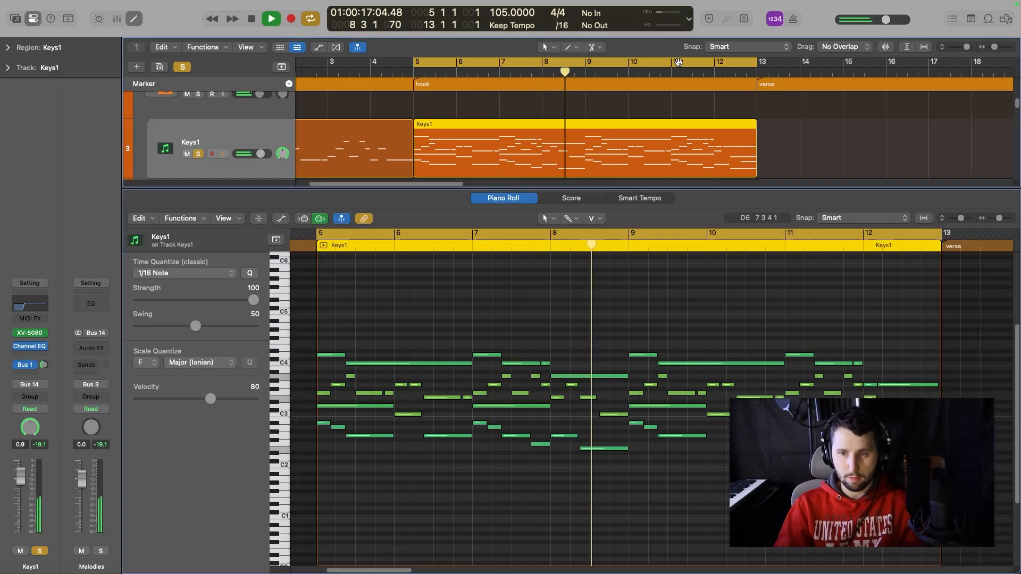
{"action": "scroll", "coordinate": [628, 293], "scroll_direction": "down", "scroll_amount": 3}
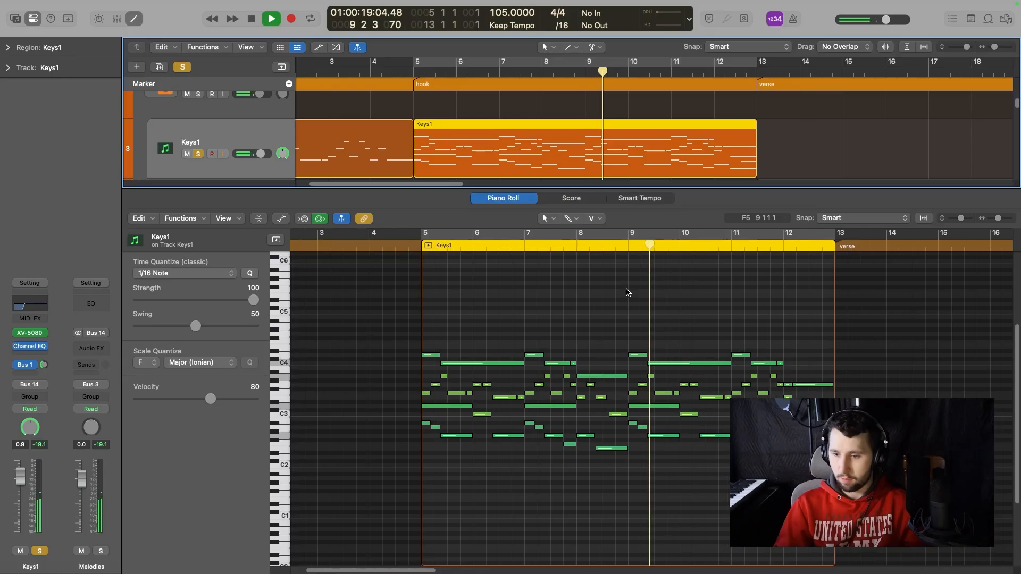
{"action": "scroll", "coordinate": [628, 293], "scroll_direction": "right", "scroll_amount": 4}
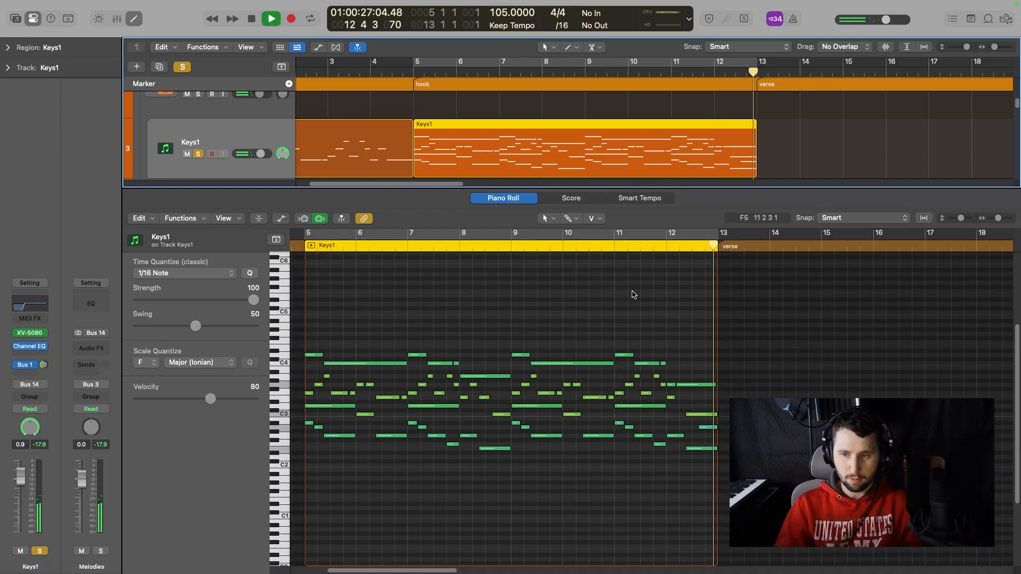
{"action": "key", "text": "space"}
{"action": "key", "text": "e"}
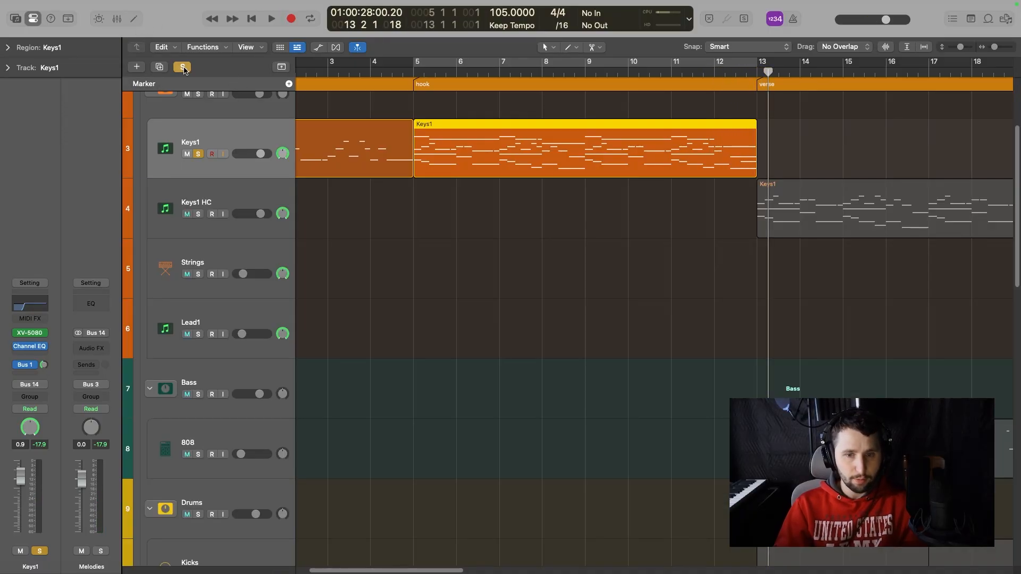
{"action": "left_click", "coordinate": [183, 67]}
Set the cycle range to run from bar 13 to bar 35.
{"action": "scroll", "coordinate": [695, 240], "scroll_direction": "right", "scroll_amount": 5}
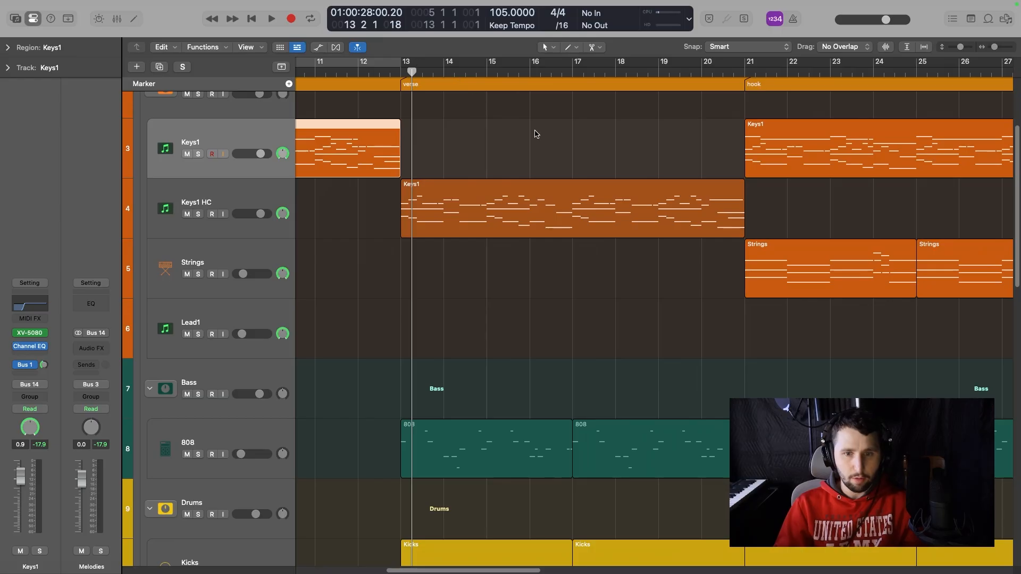
{"action": "scroll", "coordinate": [596, 158], "scroll_direction": "down", "scroll_amount": 5}
{"action": "scroll", "coordinate": [691, 196], "scroll_direction": "up", "scroll_amount": 3}
{"action": "scroll", "coordinate": [691, 196], "scroll_direction": "right", "scroll_amount": 4}
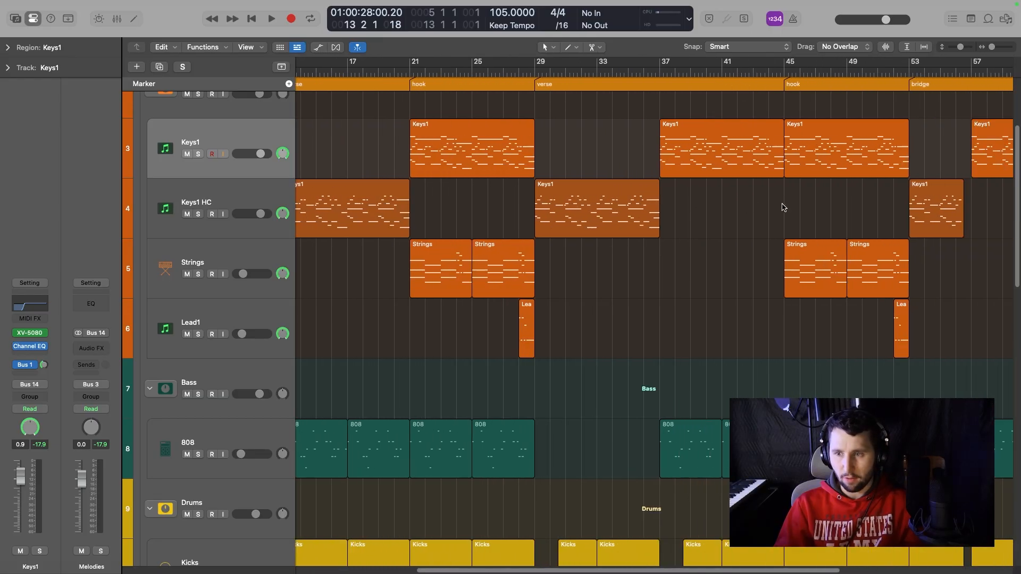
{"action": "scroll", "coordinate": [782, 205], "scroll_direction": "left", "scroll_amount": 4}
{"action": "left_click_drag", "start_coordinate": [412, 59], "coordinate": [755, 60]}
Select the Keys1 HC track and examine its Channel EQ filter curve.
{"action": "left_click", "coordinate": [206, 203]}
{"action": "left_click", "coordinate": [427, 243]}
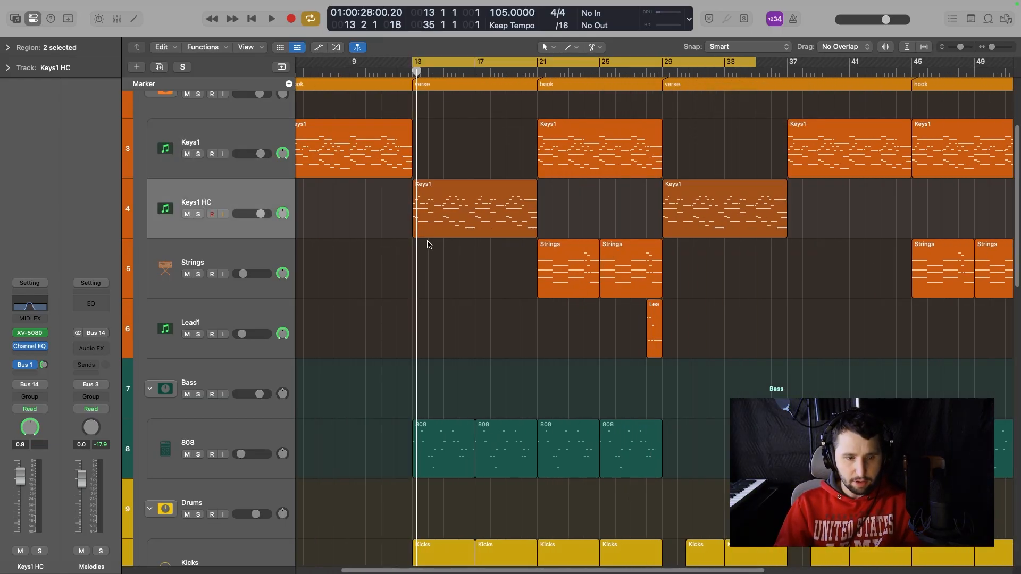
{"action": "left_click", "coordinate": [29, 307]}
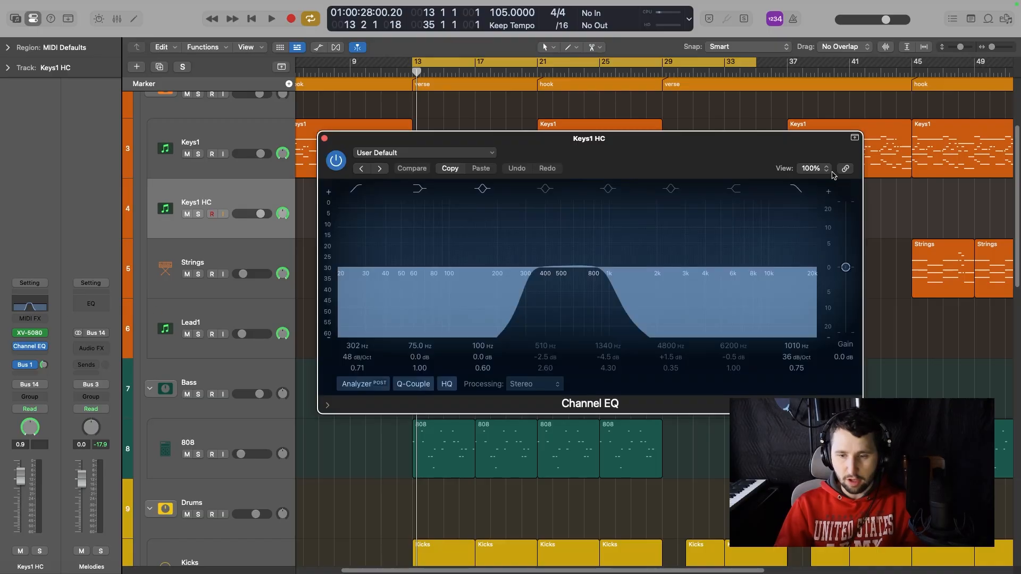
{"action": "left_click", "coordinate": [324, 139]}
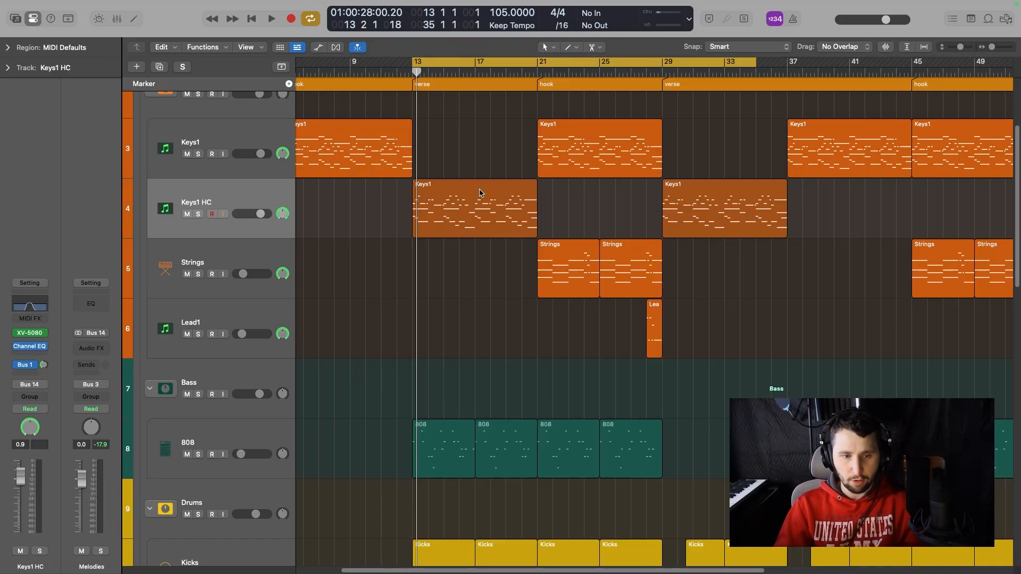
Solo Keys1 HC and play its first verse region while viewing its notes, then stop and clear the solo.
{"action": "key", "text": "s"}
{"action": "key", "text": "space"}
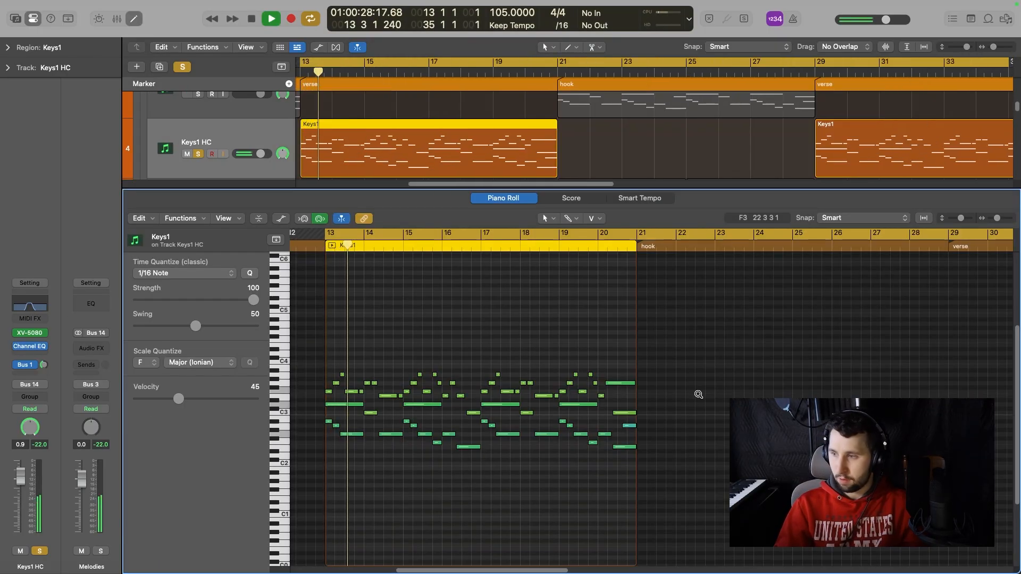
{"action": "scroll", "coordinate": [700, 394], "scroll_direction": "up", "scroll_amount": 3}
{"action": "scroll", "coordinate": [665, 412], "scroll_direction": "left", "scroll_amount": 4}
{"action": "scroll", "coordinate": [717, 409], "scroll_direction": "right", "scroll_amount": 1}
{"action": "scroll", "coordinate": [717, 408], "scroll_direction": "right", "scroll_amount": 4}
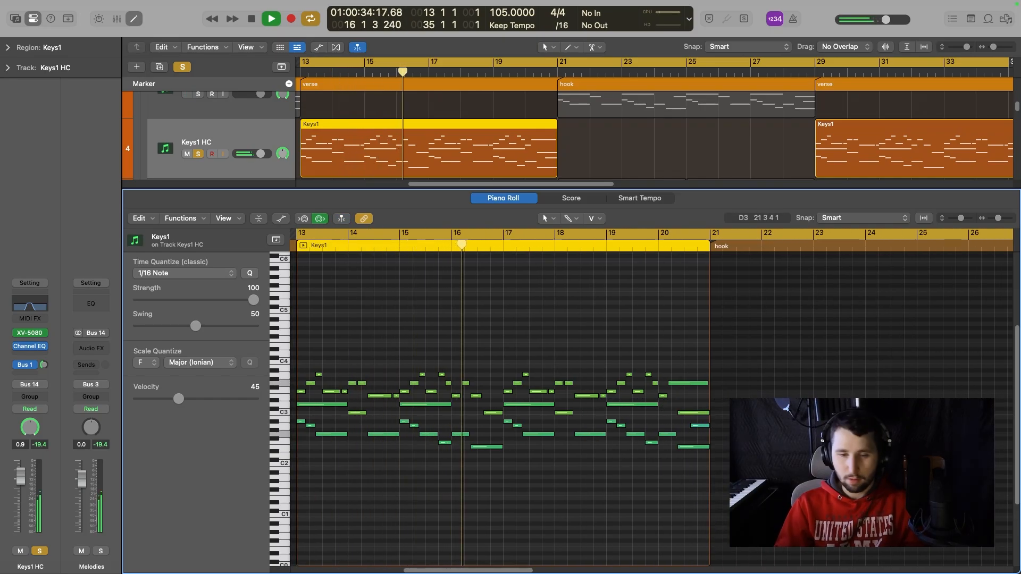
{"action": "key", "text": "space"}
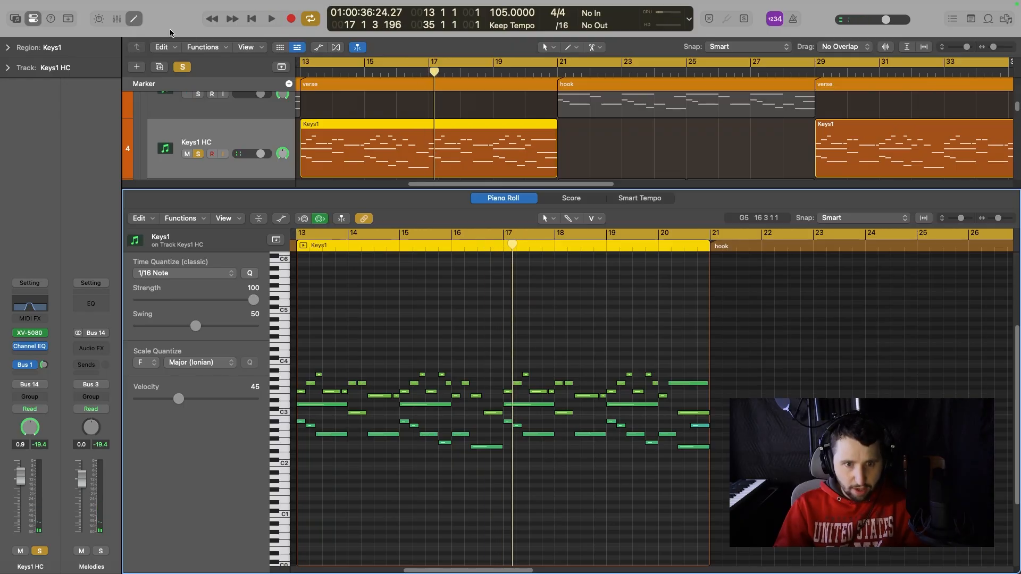
{"action": "key", "text": "s"}
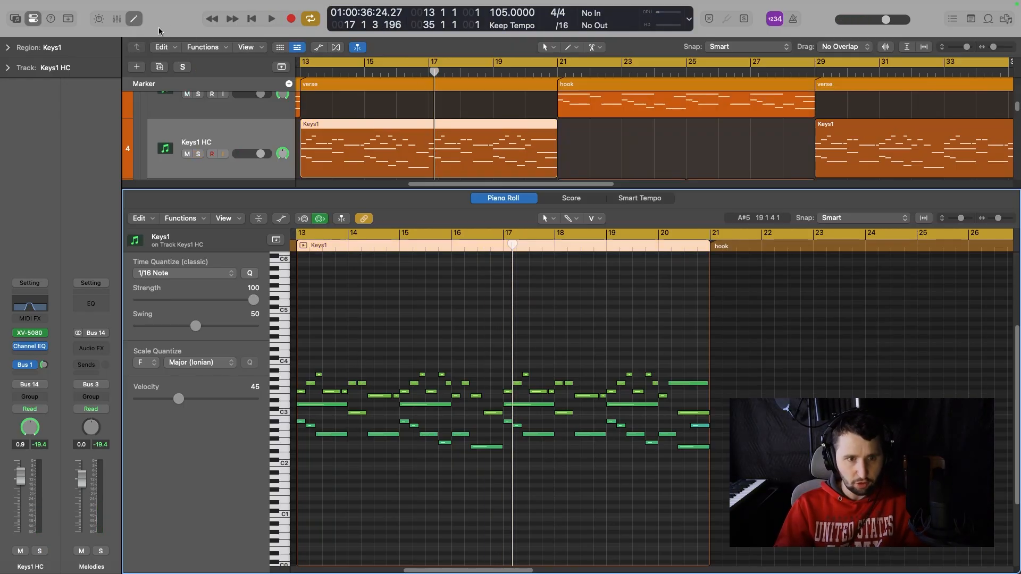
View the notes of the Keys1 region in the hook at bars 21 to 29, then close the note editor.
{"action": "left_click", "coordinate": [134, 19]}
{"action": "double_click", "coordinate": [665, 109]}
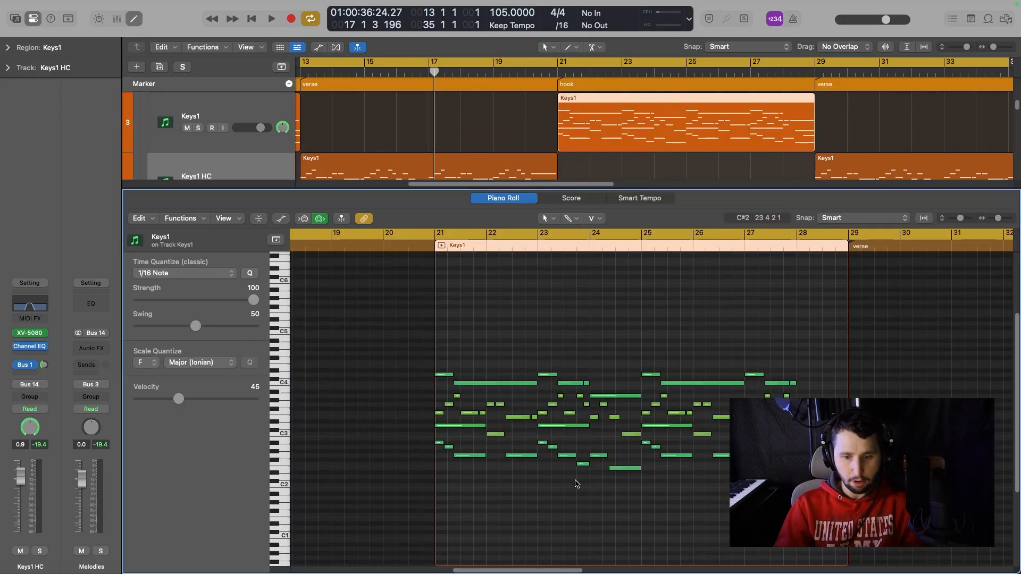
{"action": "left_click", "coordinate": [135, 19]}
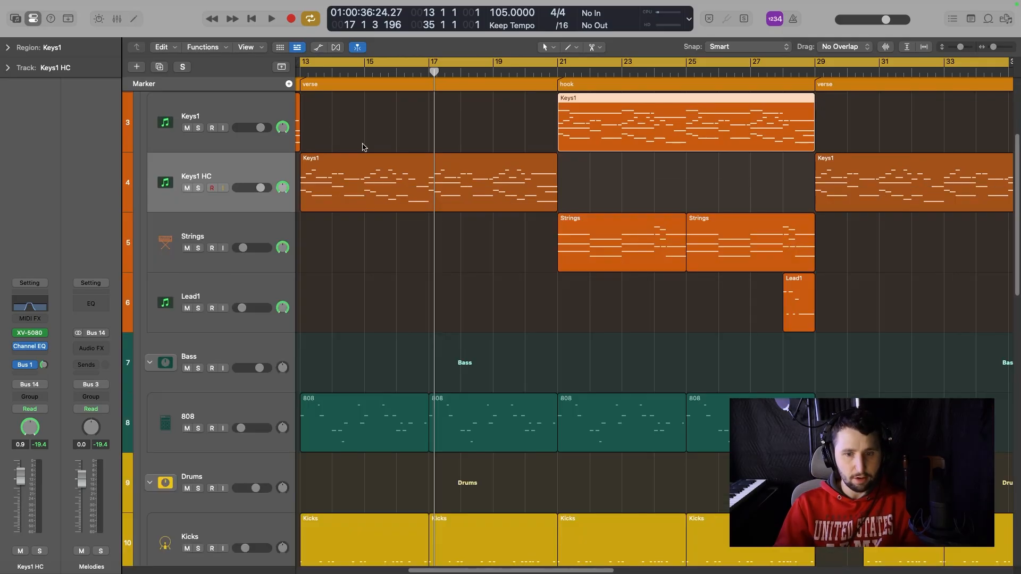
Set the cycle range to the hook at bars 21 to 29 and select the Strings track.
{"action": "scroll", "coordinate": [365, 149], "scroll_direction": "down", "scroll_amount": 4}
{"action": "left_click_drag", "start_coordinate": [453, 62], "coordinate": [601, 72]}
{"action": "scroll", "coordinate": [554, 283], "scroll_direction": "up", "scroll_amount": 4}
{"action": "left_click", "coordinate": [221, 272]}
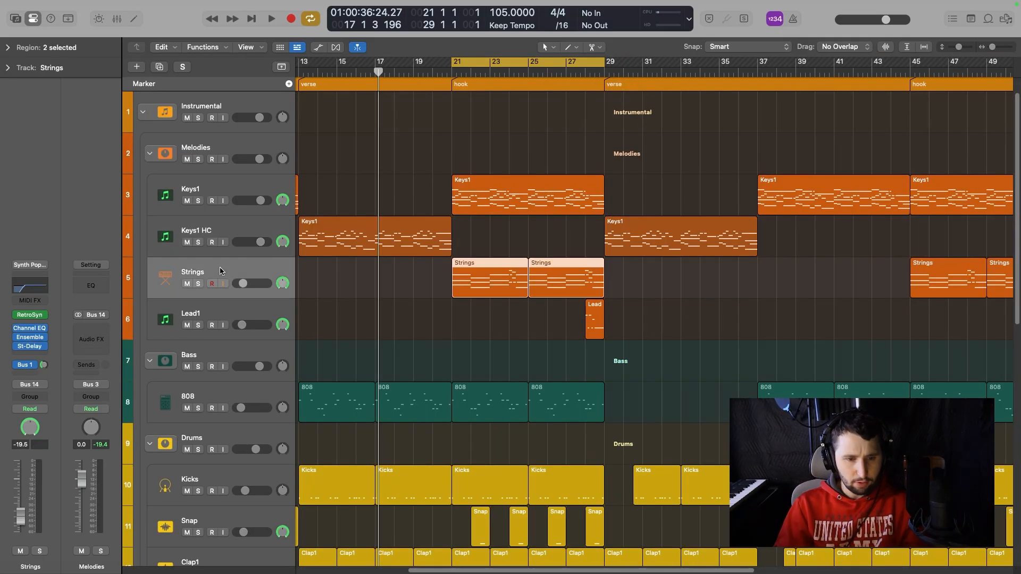
Solo the Strings track and play its first hook region while viewing its notes, then stop and close the note editor.
{"action": "double_click", "coordinate": [494, 278]}
{"action": "key", "text": "s"}
{"action": "key", "text": "space"}
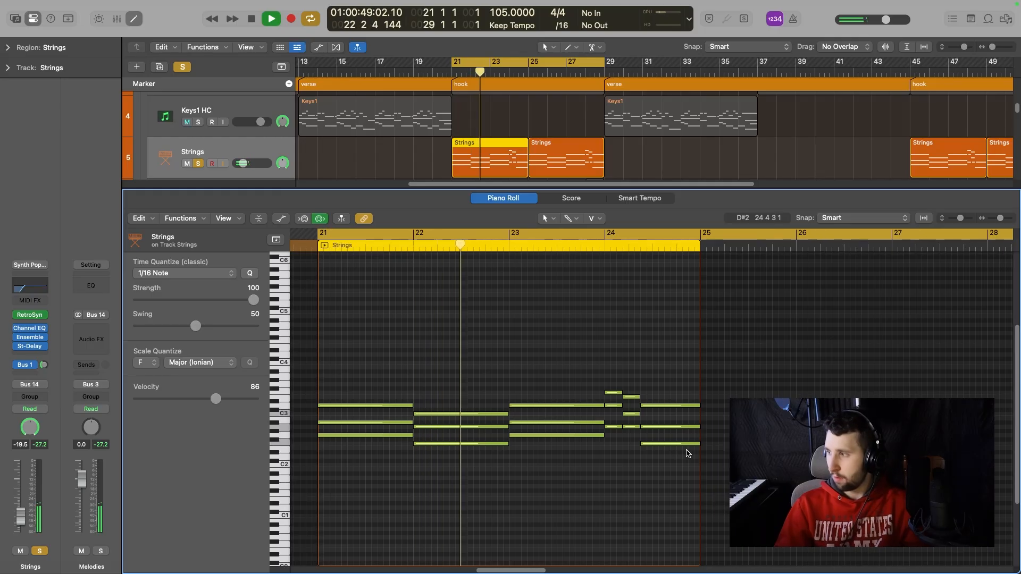
{"action": "scroll", "coordinate": [678, 450], "scroll_direction": "down", "scroll_amount": 2}
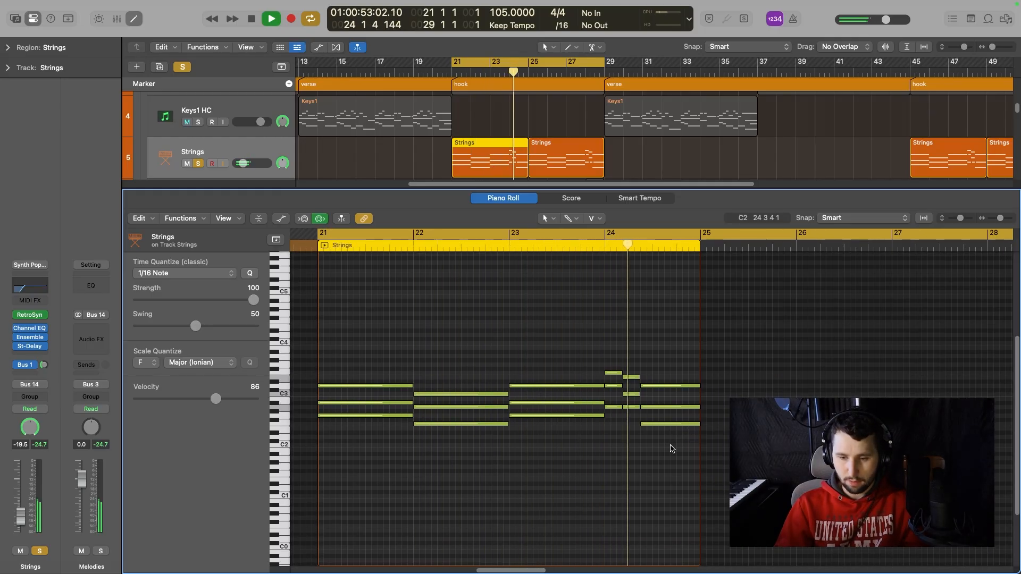
{"action": "key", "text": "space"}
{"action": "key", "text": "e"}
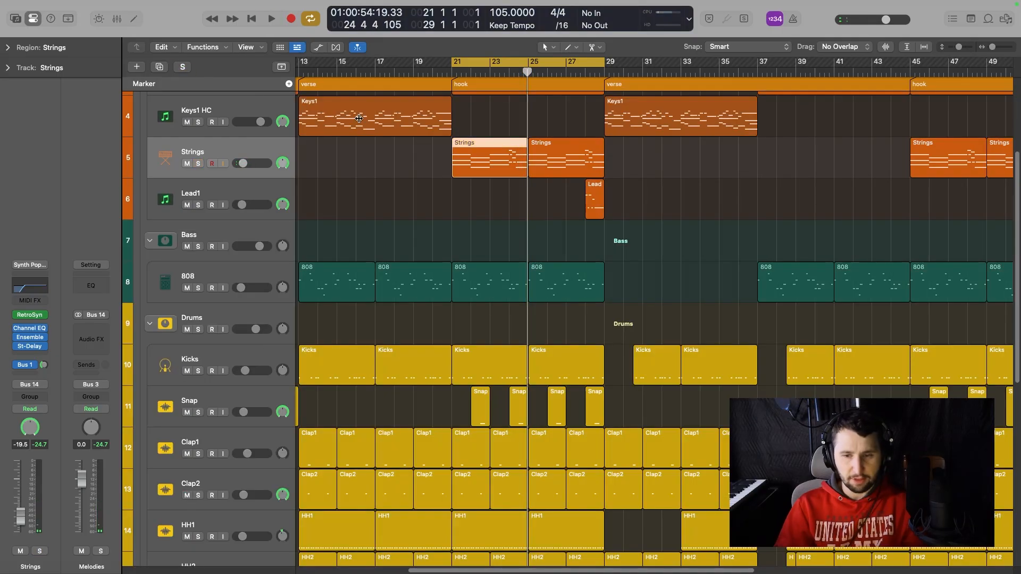
Set the cycle range to bars 28 to 36 and play the section containing the Lead1 region.
{"action": "scroll", "coordinate": [570, 164], "scroll_direction": "down", "scroll_amount": 5}
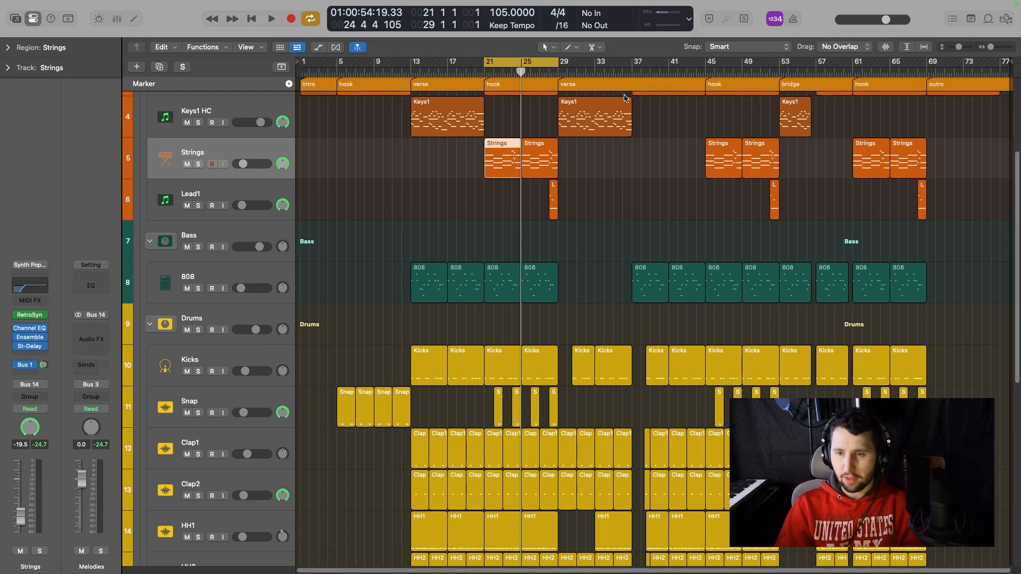
{"action": "scroll", "coordinate": [625, 98], "scroll_direction": "up", "scroll_amount": 5}
{"action": "left_click_drag", "start_coordinate": [459, 62], "coordinate": [592, 62]}
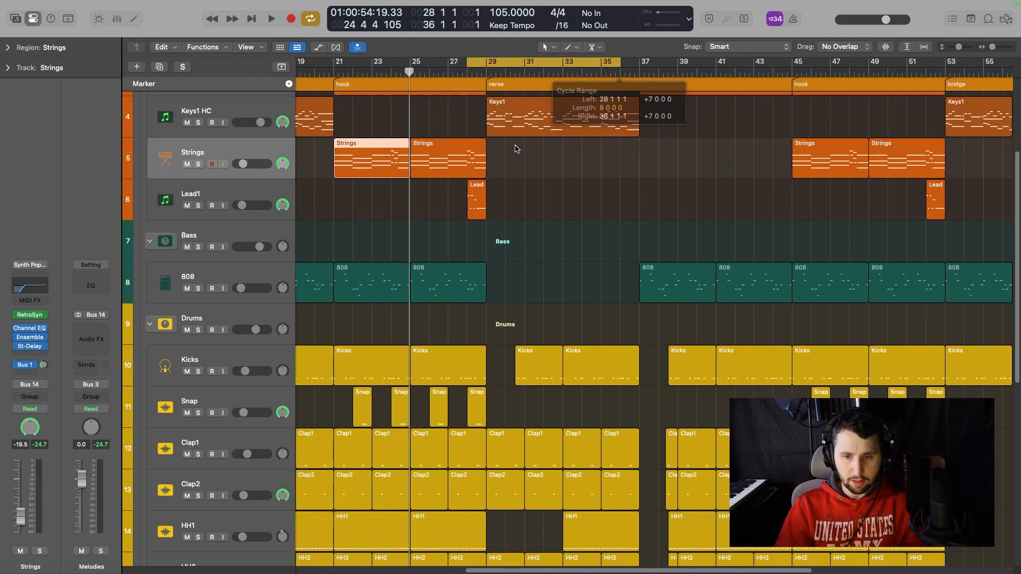
{"action": "scroll", "coordinate": [496, 233], "scroll_direction": "up", "scroll_amount": 3}
{"action": "key", "text": "space"}
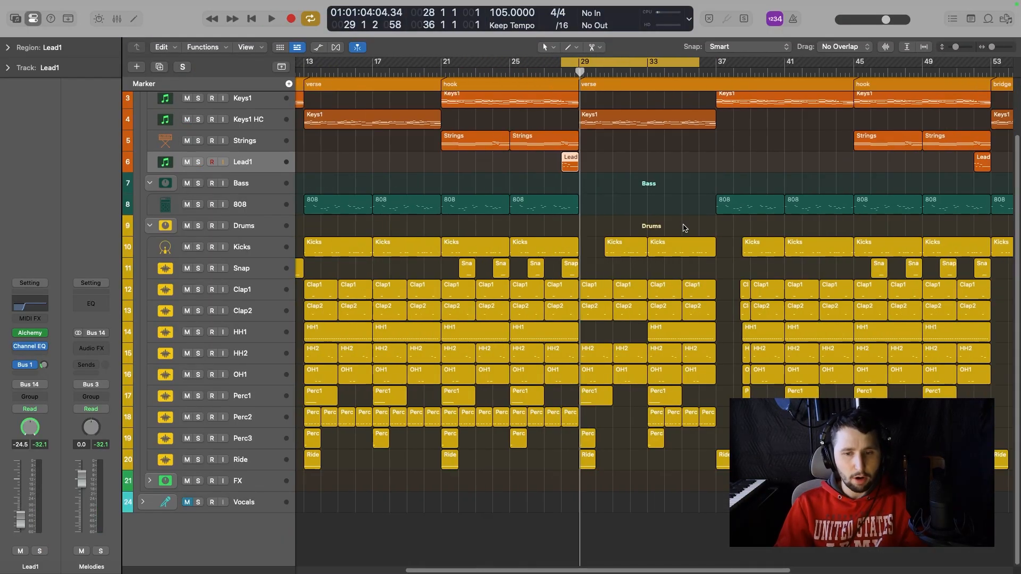
Examine how the melody, bass and drum regions are arranged across the hook at bars 21 to 29 and the neighbouring verses.
{"action": "scroll", "coordinate": [619, 214], "scroll_direction": "left", "scroll_amount": 5}
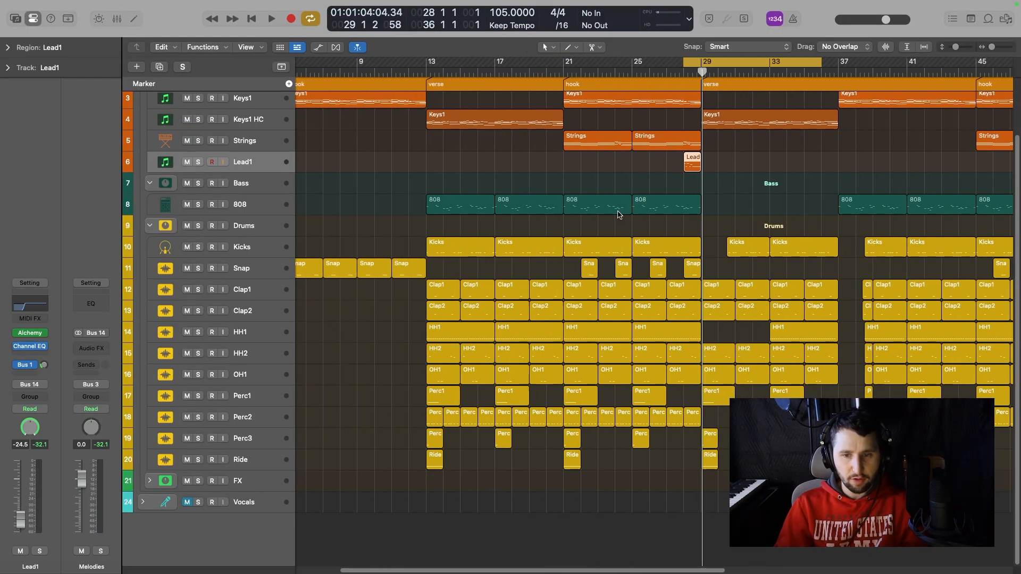
{"action": "scroll", "coordinate": [778, 218], "scroll_direction": "up", "scroll_amount": 3}
{"action": "scroll", "coordinate": [777, 219], "scroll_direction": "up", "scroll_amount": 2}
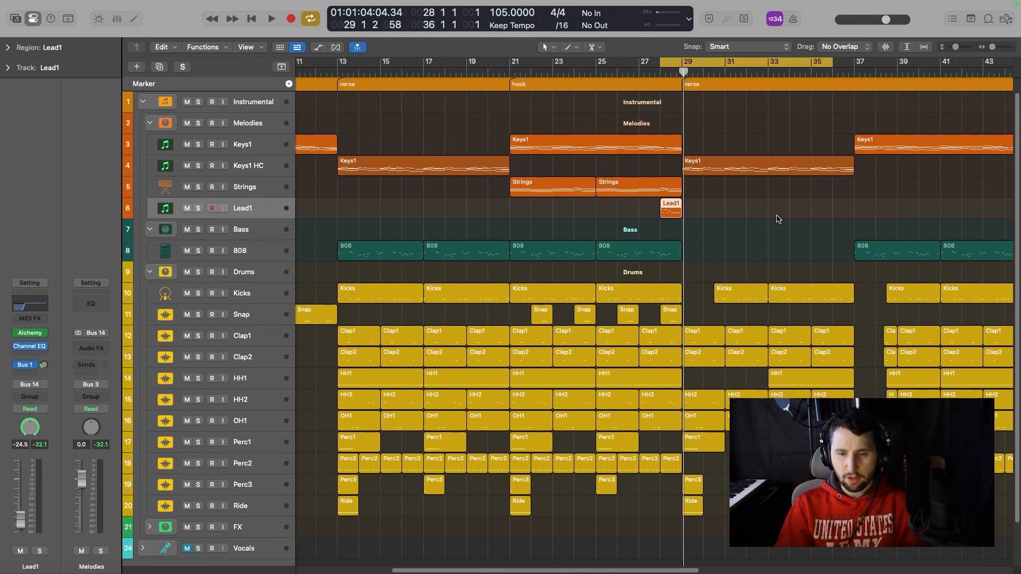
{"action": "scroll", "coordinate": [777, 220], "scroll_direction": "down", "scroll_amount": 2}
{"action": "scroll", "coordinate": [778, 219], "scroll_direction": "up", "scroll_amount": 2}
{"action": "scroll", "coordinate": [777, 219], "scroll_direction": "up", "scroll_amount": 1}
{"action": "scroll", "coordinate": [778, 220], "scroll_direction": "right", "scroll_amount": 3}
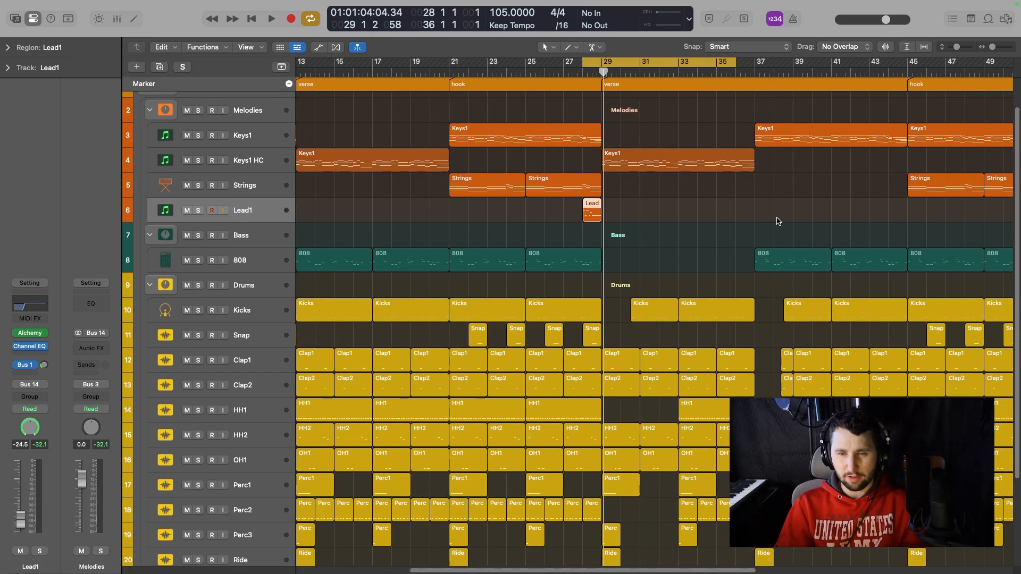
{"action": "scroll", "coordinate": [779, 222], "scroll_direction": "left", "scroll_amount": 3}
{"action": "scroll", "coordinate": [779, 224], "scroll_direction": "up", "scroll_amount": 1}
{"action": "scroll", "coordinate": [780, 224], "scroll_direction": "left", "scroll_amount": 1}
{"action": "scroll", "coordinate": [779, 224], "scroll_direction": "right", "scroll_amount": 1}
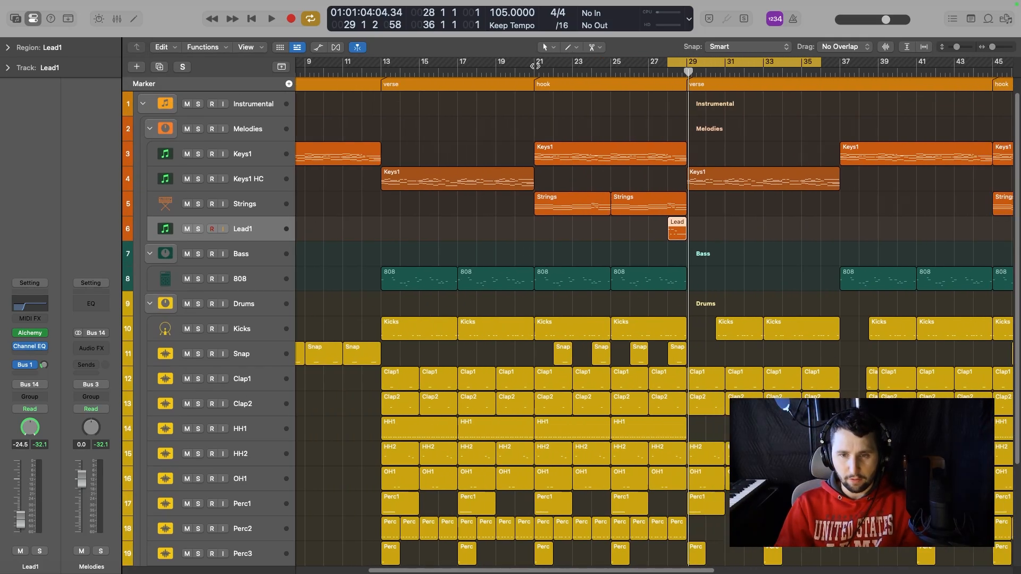
Cycle the hook at bars 21 to 29 and start playing it with the Melodies stack soloed.
{"action": "left_click_drag", "start_coordinate": [540, 64], "coordinate": [685, 69]}
{"action": "left_click", "coordinate": [198, 129]}
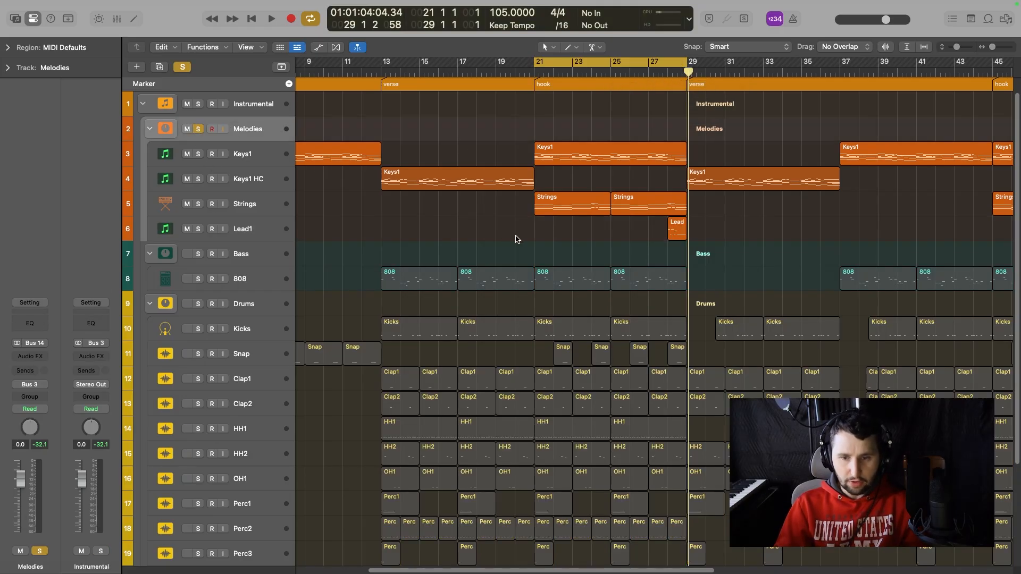
{"action": "key", "text": "space"}
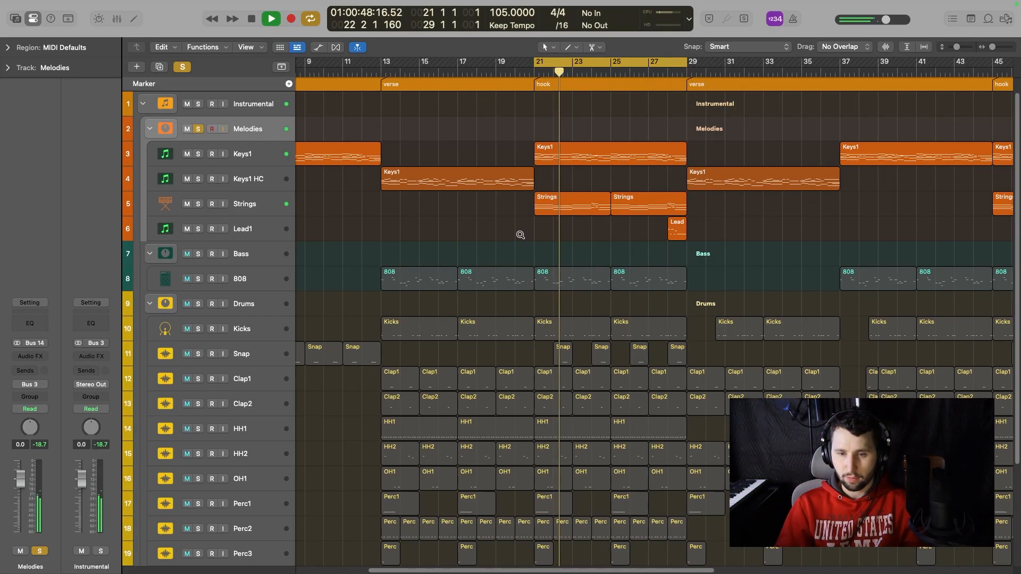
Replay the soloed Melodies stack from the start of the hook, then turn off cycling.
{"action": "scroll", "coordinate": [520, 234], "scroll_direction": "up", "scroll_amount": 3}
{"action": "scroll", "coordinate": [524, 235], "scroll_direction": "up", "scroll_amount": 2}
{"action": "key", "text": "Return"}
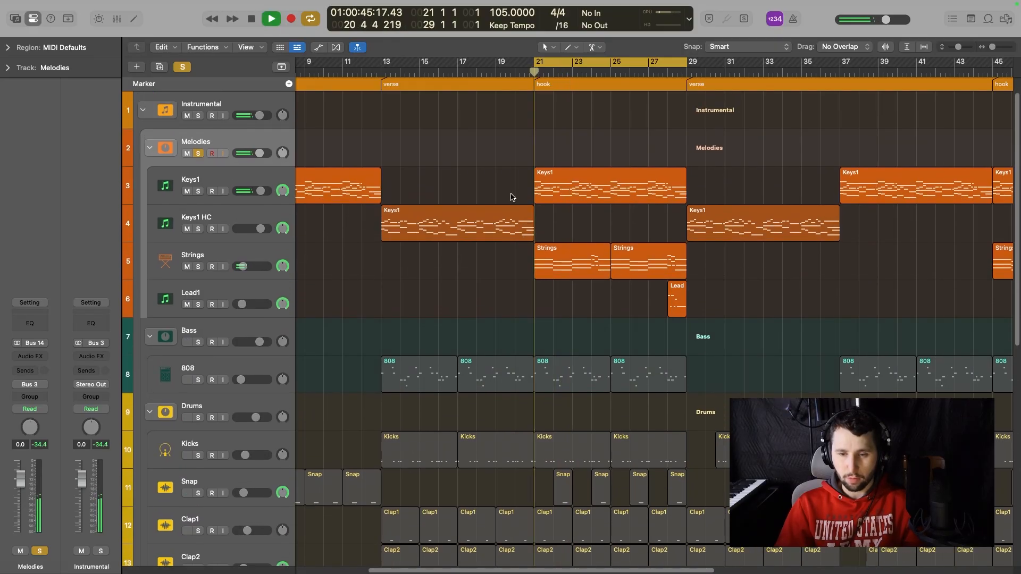
{"action": "key", "text": "space"}
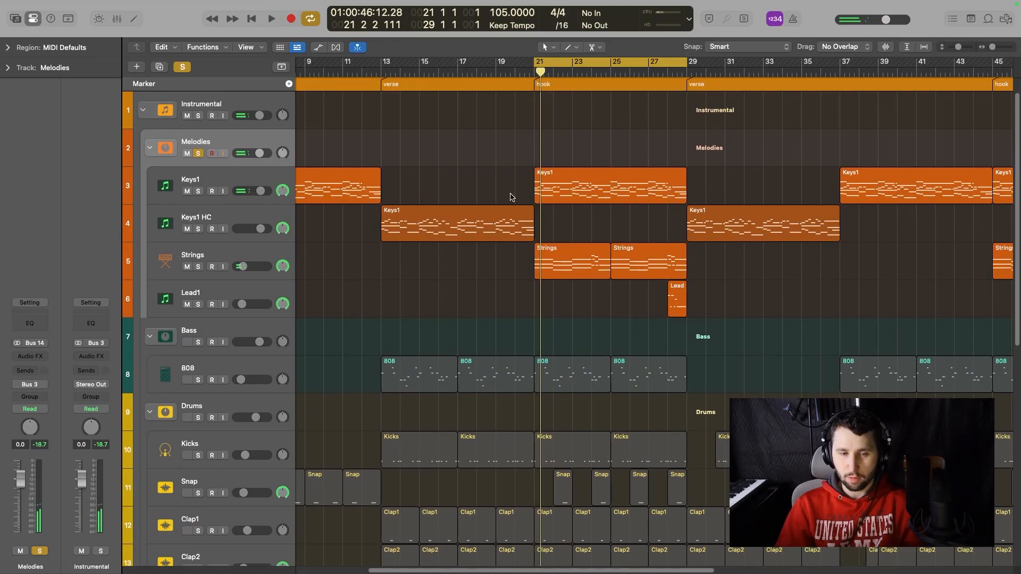
{"action": "key", "text": "space"}
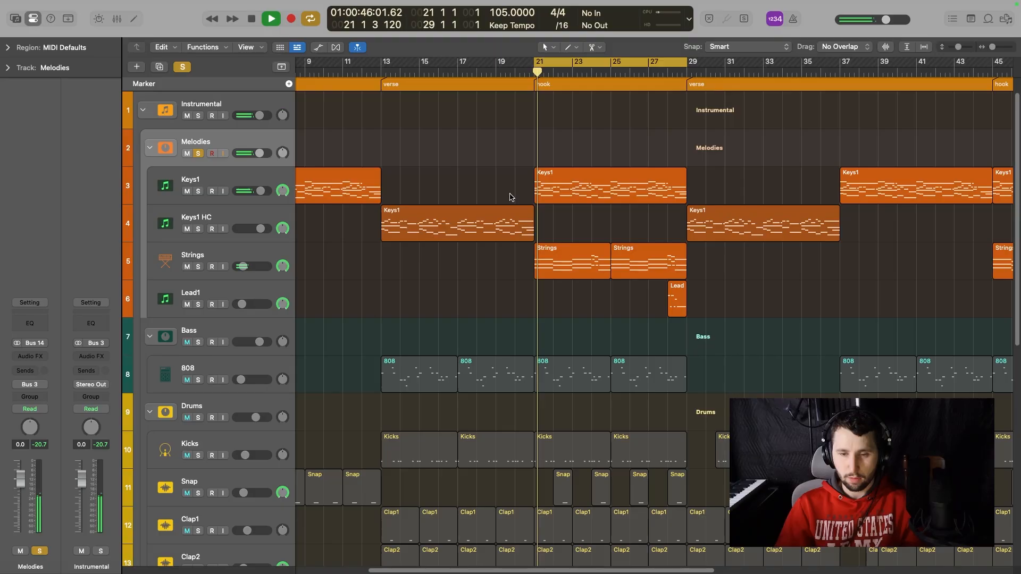
{"action": "left_click", "coordinate": [633, 62]}
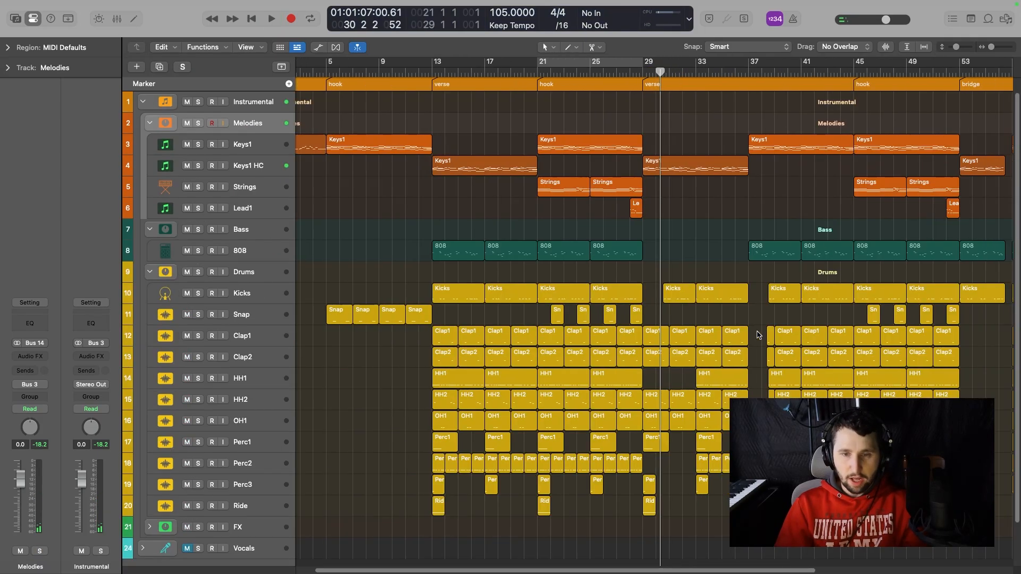
Set the cycle range to the verse at bars 13 to 21 and select the 808 track.
{"action": "scroll", "coordinate": [760, 335], "scroll_direction": "right", "scroll_amount": 2}
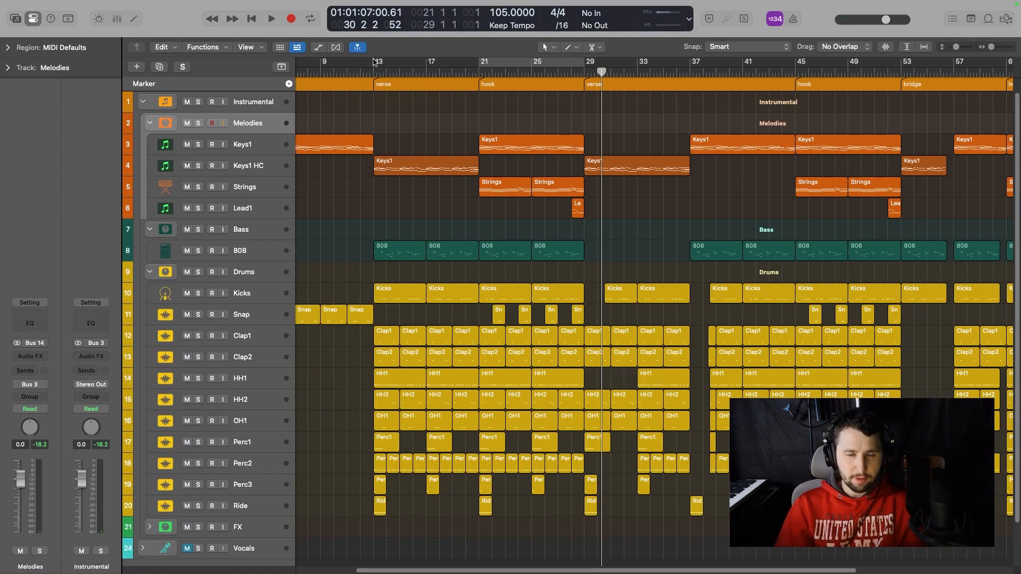
{"action": "left_click_drag", "start_coordinate": [374, 61], "coordinate": [480, 89]}
{"action": "left_click", "coordinate": [256, 256]}
{"action": "left_click", "coordinate": [367, 275]}
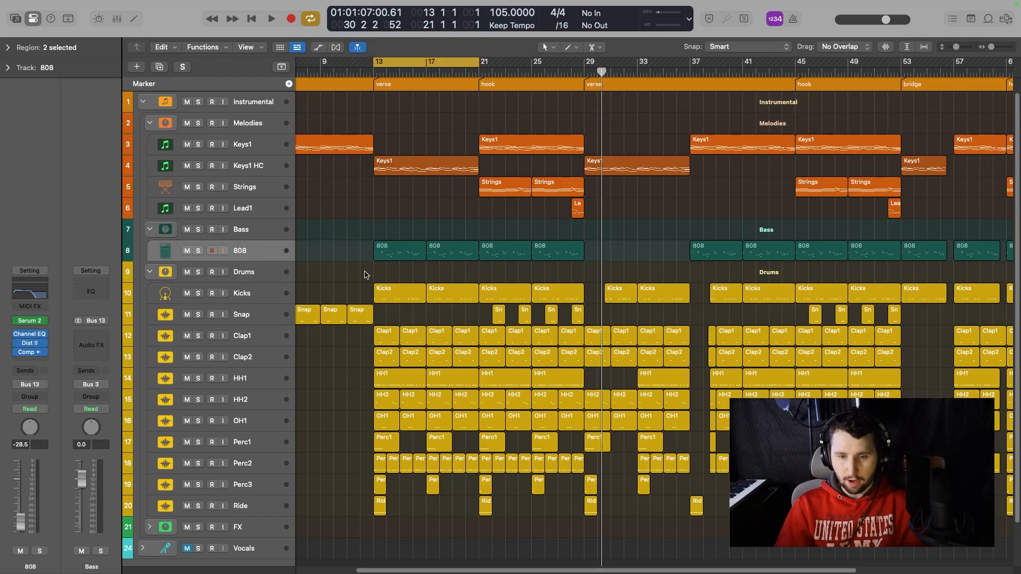
Open the first 808 region's notes and play it soloed with the whole pattern in view, then stop.
{"action": "double_click", "coordinate": [405, 259]}
{"action": "left_click", "coordinate": [406, 259]}
{"action": "double_click", "coordinate": [413, 209]}
{"action": "key", "text": "space"}
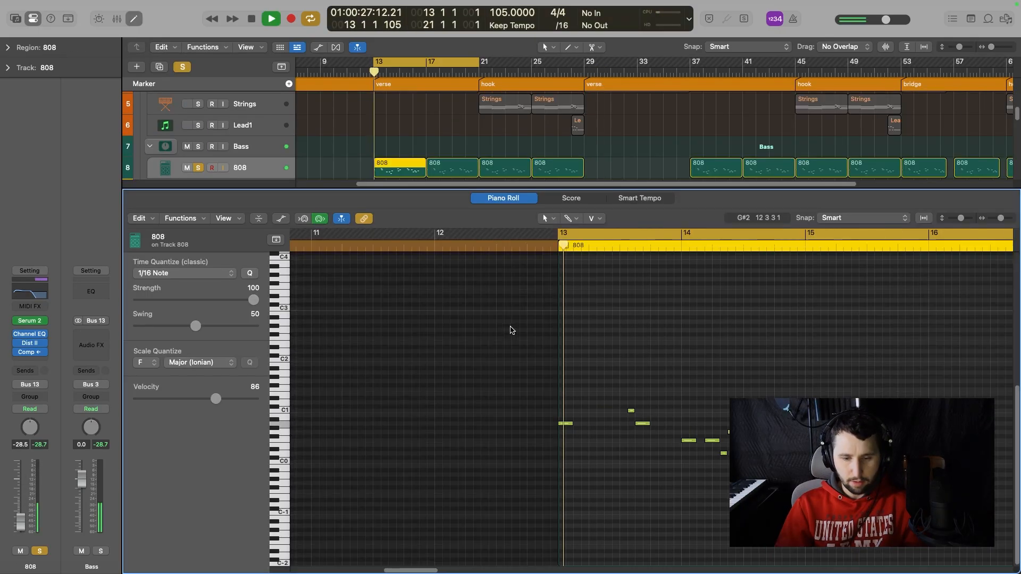
{"action": "scroll", "coordinate": [620, 348], "scroll_direction": "right", "scroll_amount": 5}
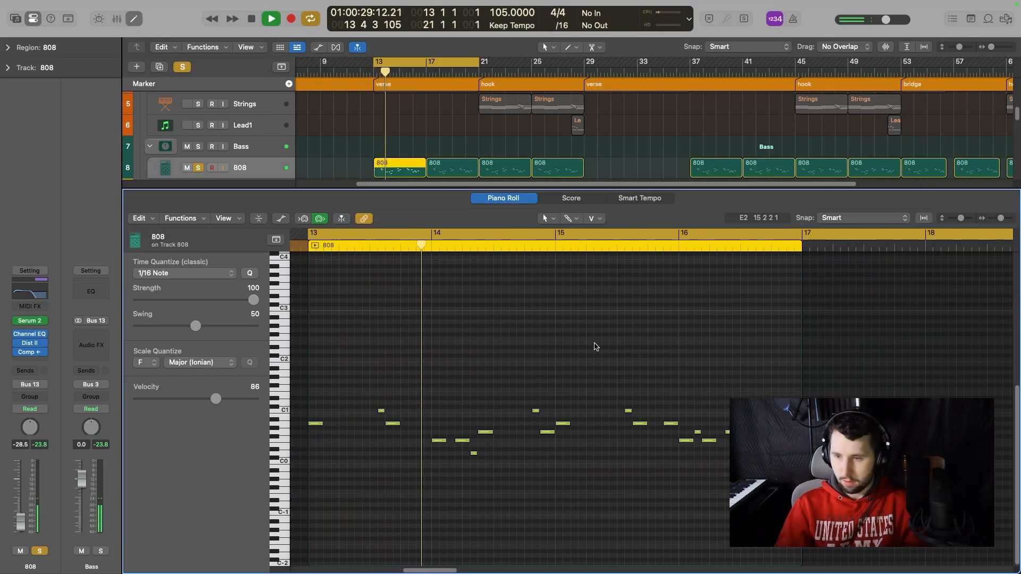
{"action": "scroll", "coordinate": [596, 347], "scroll_direction": "up", "scroll_amount": 2}
{"action": "scroll", "coordinate": [596, 347], "scroll_direction": "down", "scroll_amount": 5}
{"action": "scroll", "coordinate": [596, 347], "scroll_direction": "right", "scroll_amount": 1}
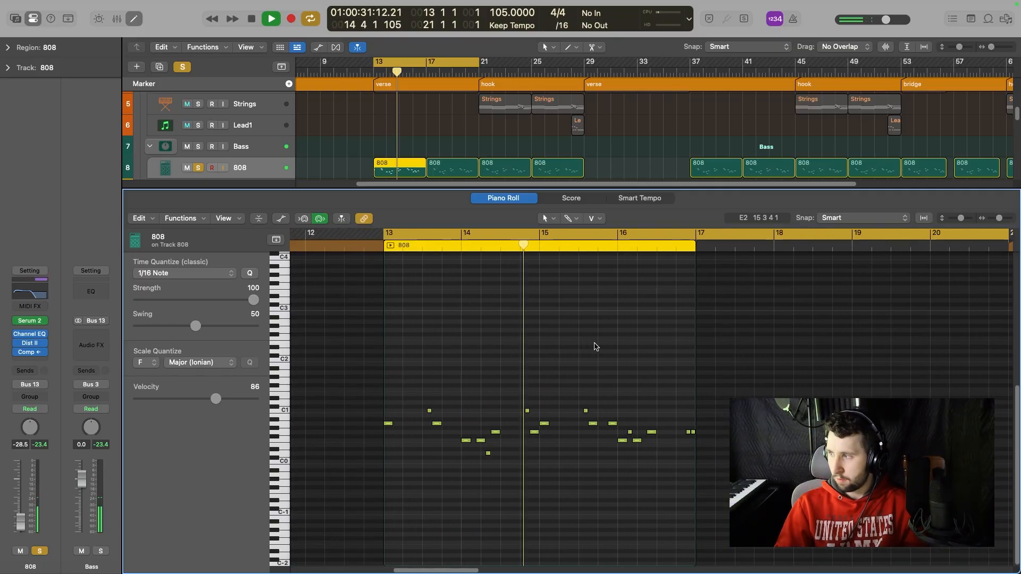
{"action": "scroll", "coordinate": [596, 347], "scroll_direction": "up", "scroll_amount": 2}
{"action": "scroll", "coordinate": [596, 347], "scroll_direction": "right", "scroll_amount": 2}
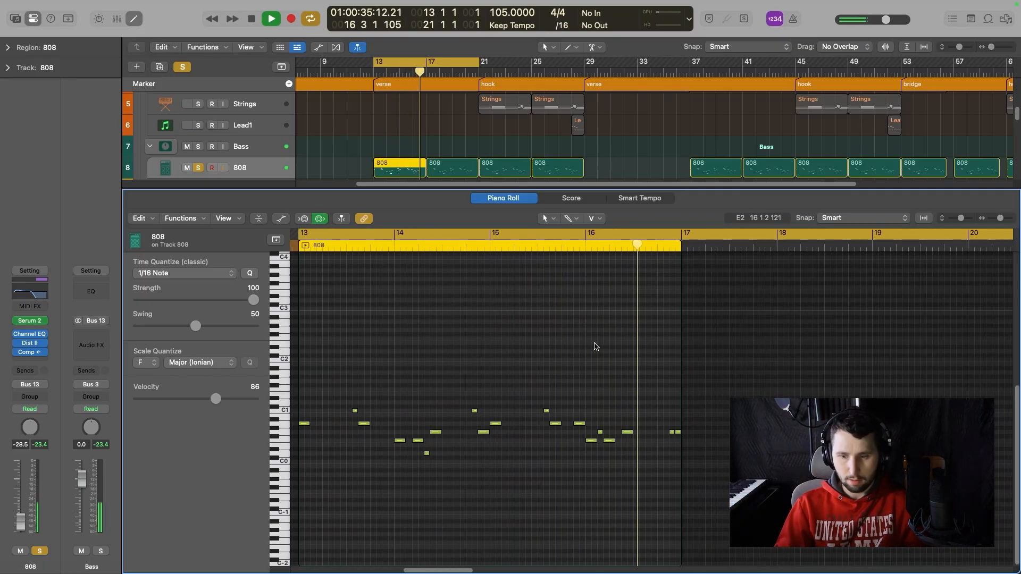
{"action": "key", "text": "space"}
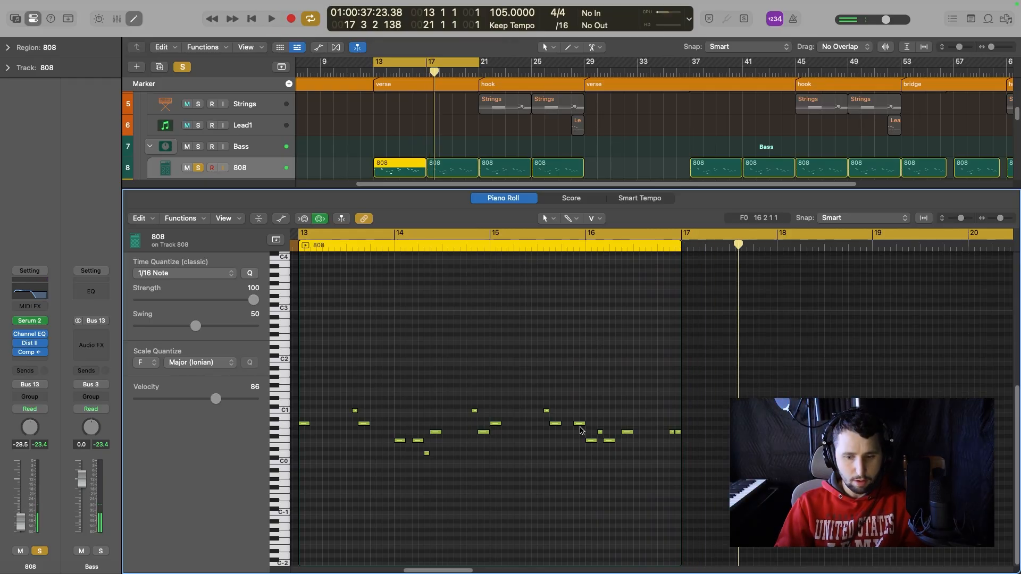
Solo the Kicks track alongside the 808 and briefly play both from bar 13.
{"action": "scroll", "coordinate": [340, 150], "scroll_direction": "down", "scroll_amount": 3}
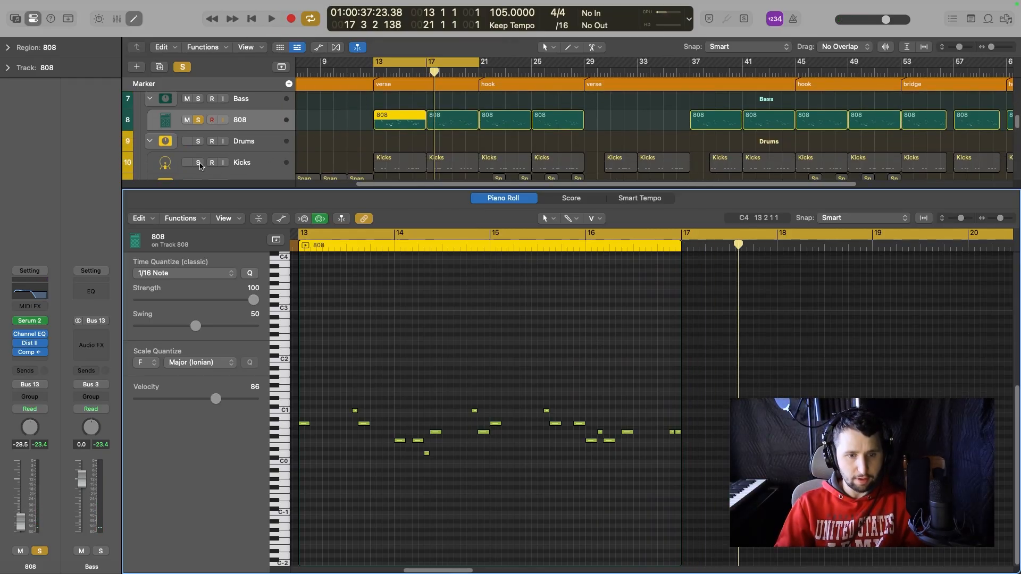
{"action": "left_click", "coordinate": [199, 162]}
{"action": "key", "text": "space"}
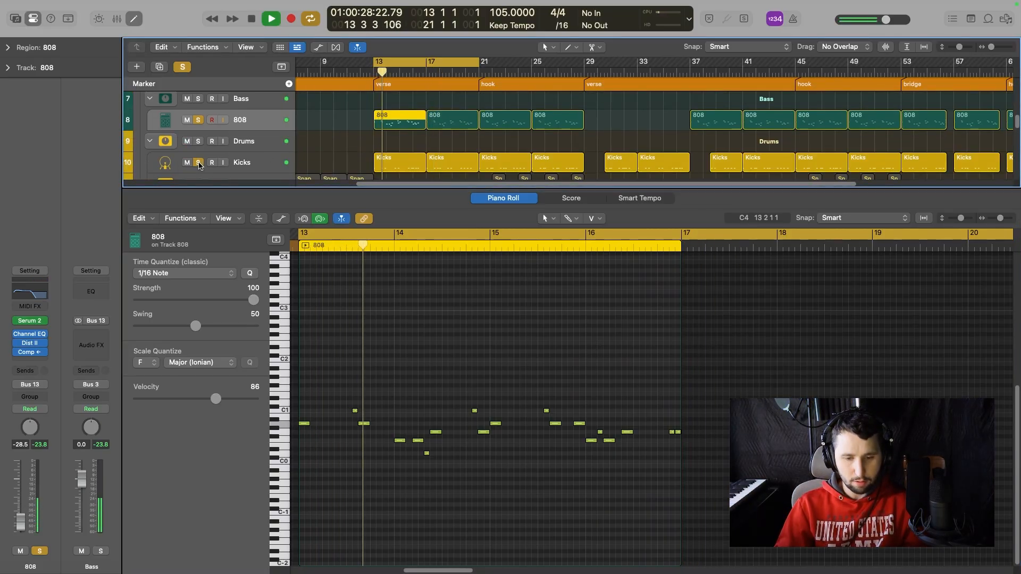
{"action": "key", "text": "space"}
Clear the solos on the Kicks and 808 tracks and close the note editor.
{"action": "left_click", "coordinate": [199, 163]}
{"action": "left_click", "coordinate": [134, 20]}
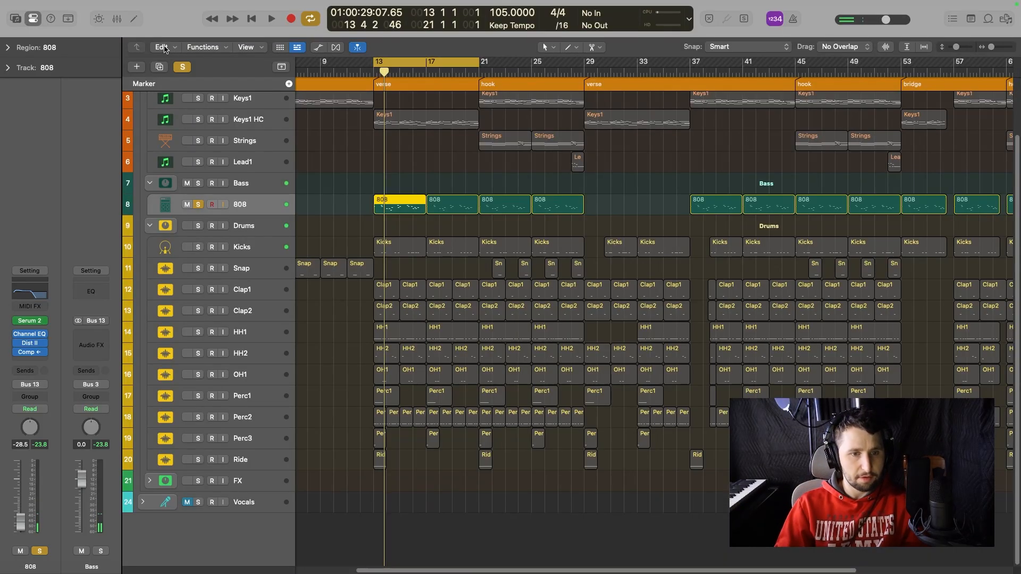
{"action": "key", "text": "s"}
Select the Drums stack and solo it.
{"action": "scroll", "coordinate": [556, 197], "scroll_direction": "up", "scroll_amount": 2}
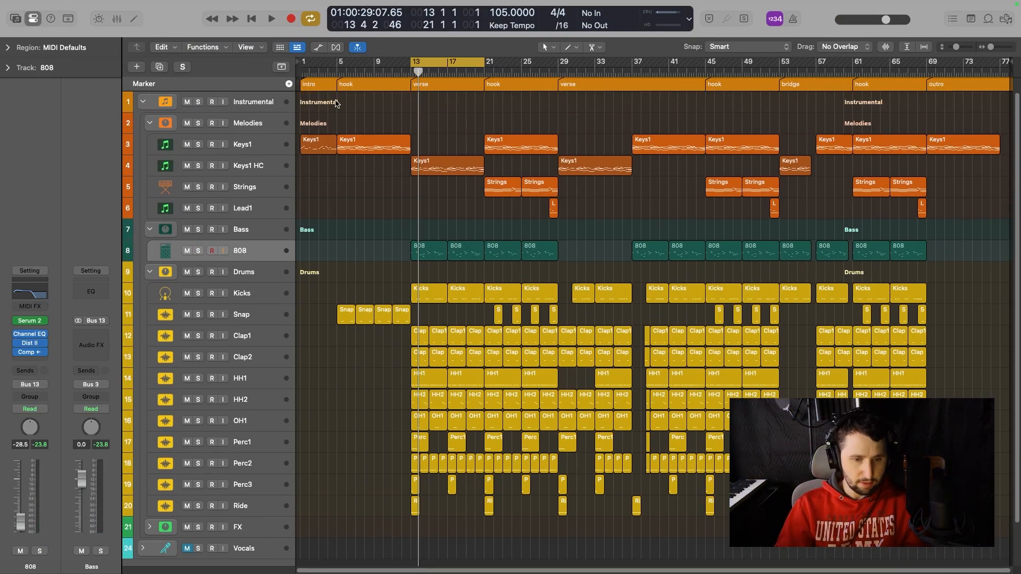
{"action": "left_click", "coordinate": [362, 266]}
{"action": "scroll", "coordinate": [371, 253], "scroll_direction": "down", "scroll_amount": 1}
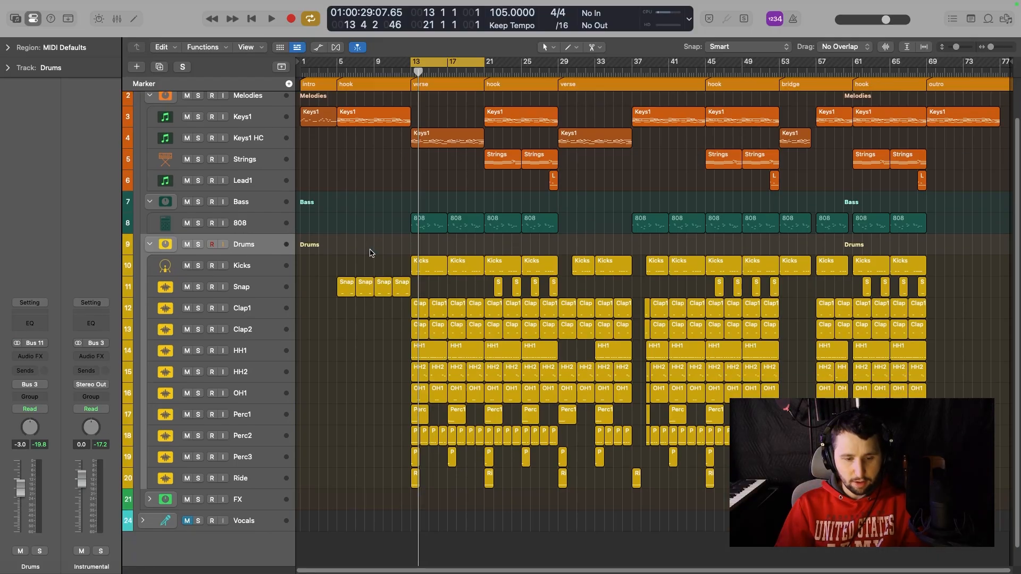
{"action": "key", "text": "s"}
{"action": "scroll", "coordinate": [489, 326], "scroll_direction": "up", "scroll_amount": 3}
{"action": "scroll", "coordinate": [410, 269], "scroll_direction": "up", "scroll_amount": 2}
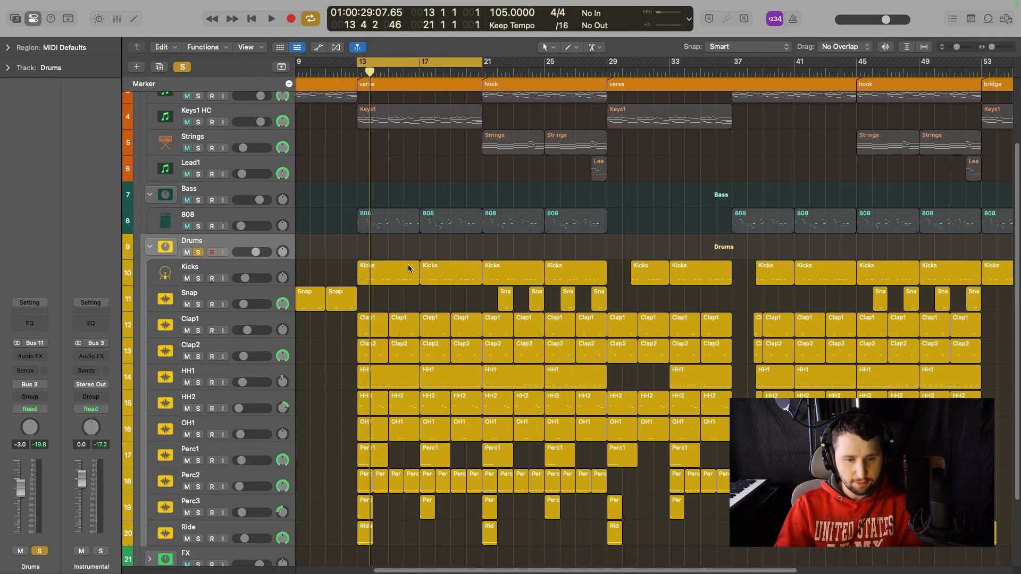
Solo the Kicks track within the Drums stack and play its first verse region while viewing its notes, then stop.
{"action": "scroll", "coordinate": [341, 277], "scroll_direction": "down", "scroll_amount": 3}
{"action": "left_click", "coordinate": [198, 193]}
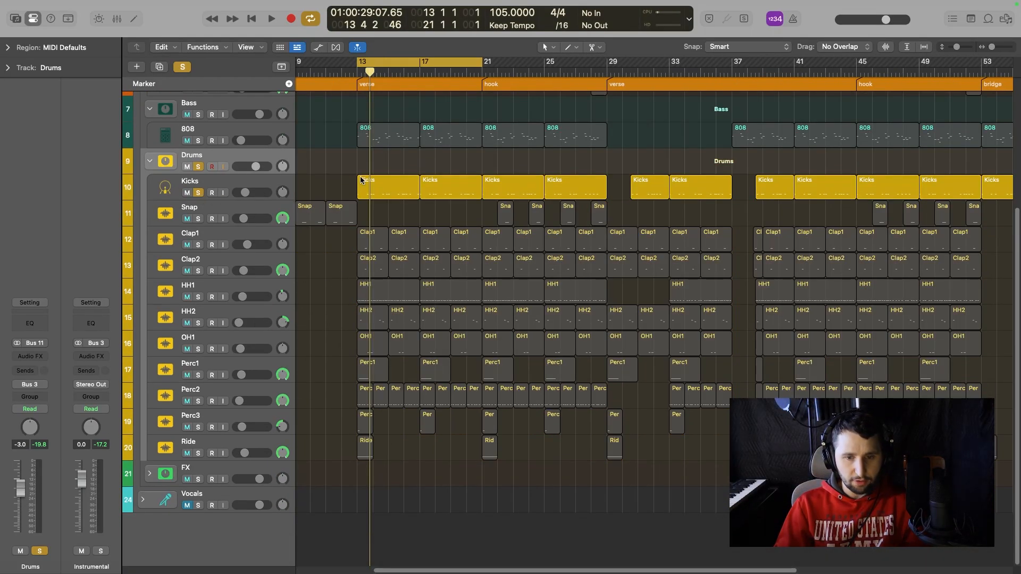
{"action": "double_click", "coordinate": [381, 198]}
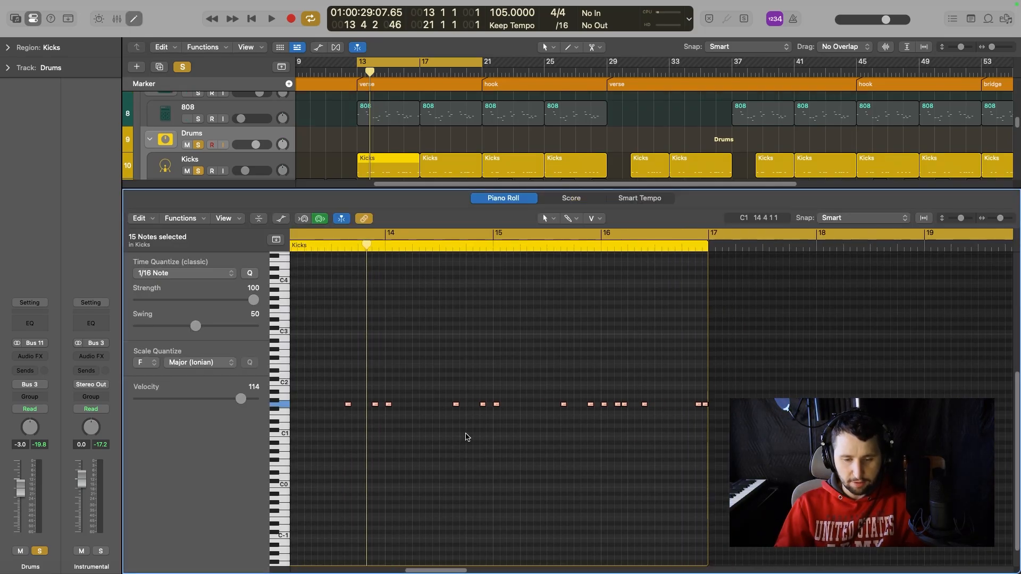
{"action": "key", "text": "space"}
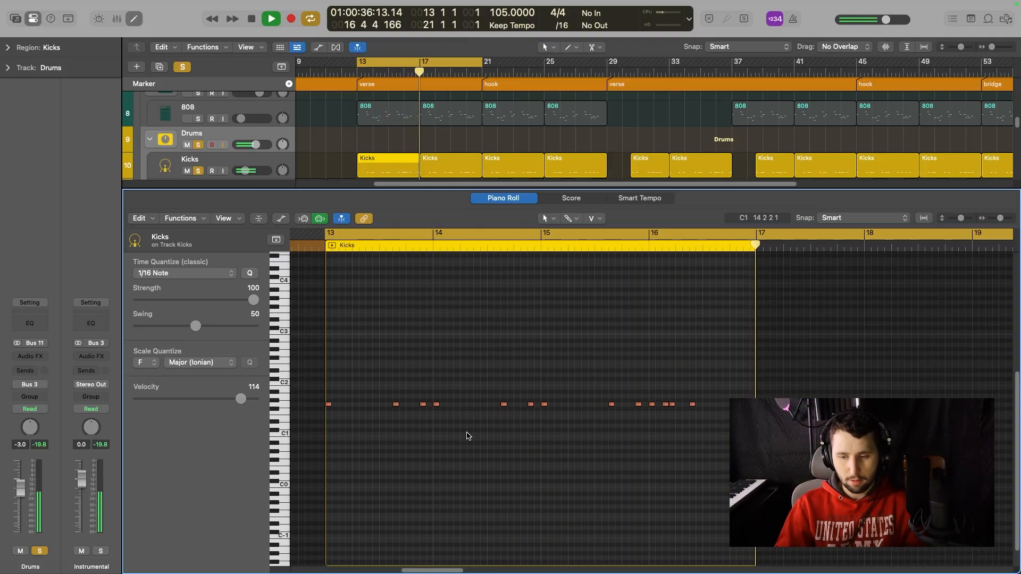
{"action": "key", "text": "space"}
Solo the Snap track and move the cycle range to the hook section, bars 21 to 29.
{"action": "scroll", "coordinate": [209, 153], "scroll_direction": "down", "scroll_amount": 2}
{"action": "left_click", "coordinate": [199, 173]}
{"action": "scroll", "coordinate": [201, 169], "scroll_direction": "down", "scroll_amount": 4}
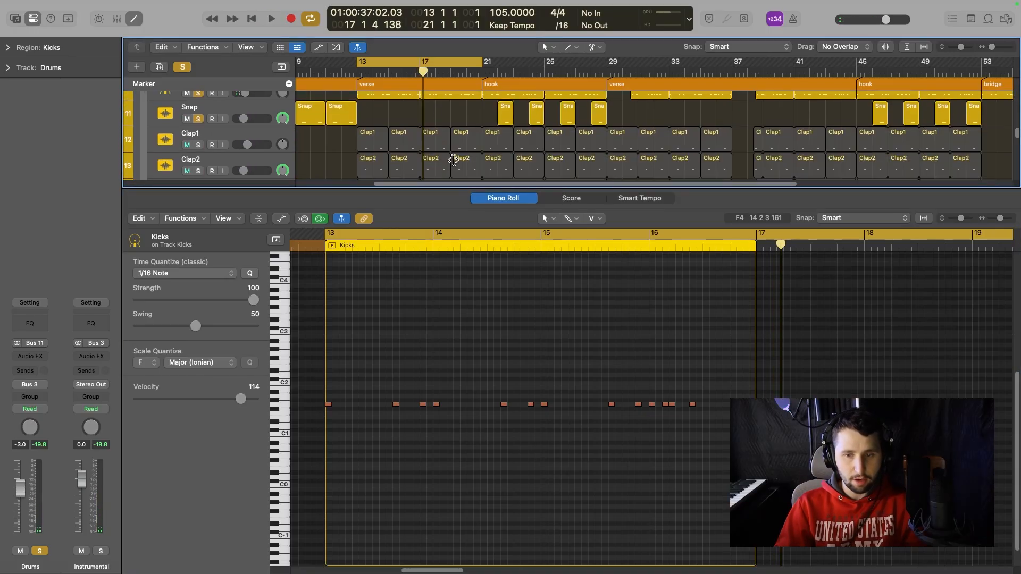
{"action": "left_click_drag", "start_coordinate": [433, 62], "coordinate": [553, 62]}
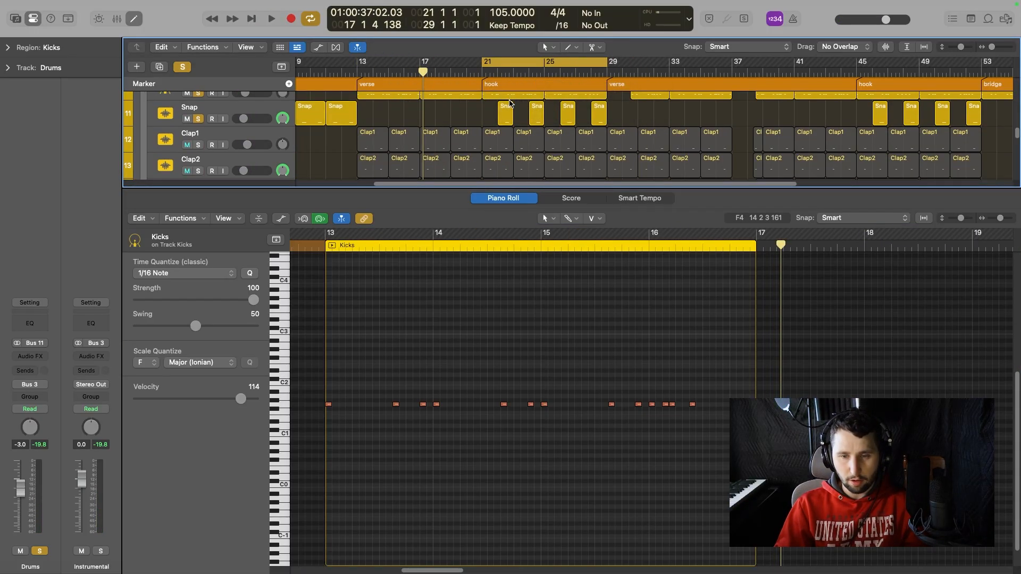
Play the first Snap region in the hook while viewing its notes, then stop and close the note editor.
{"action": "key", "text": "space"}
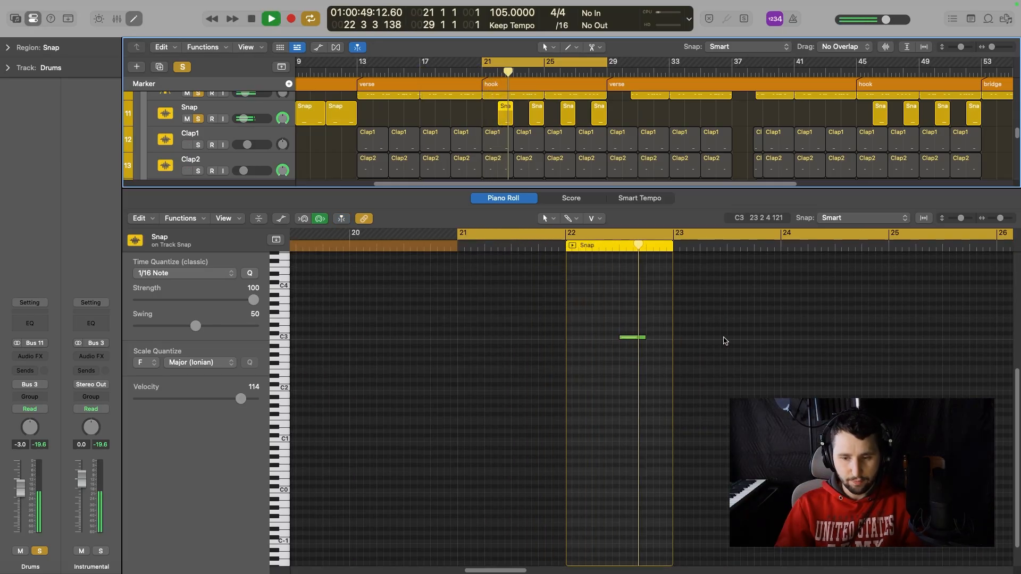
{"action": "key", "text": "space"}
{"action": "left_click", "coordinate": [135, 18]}
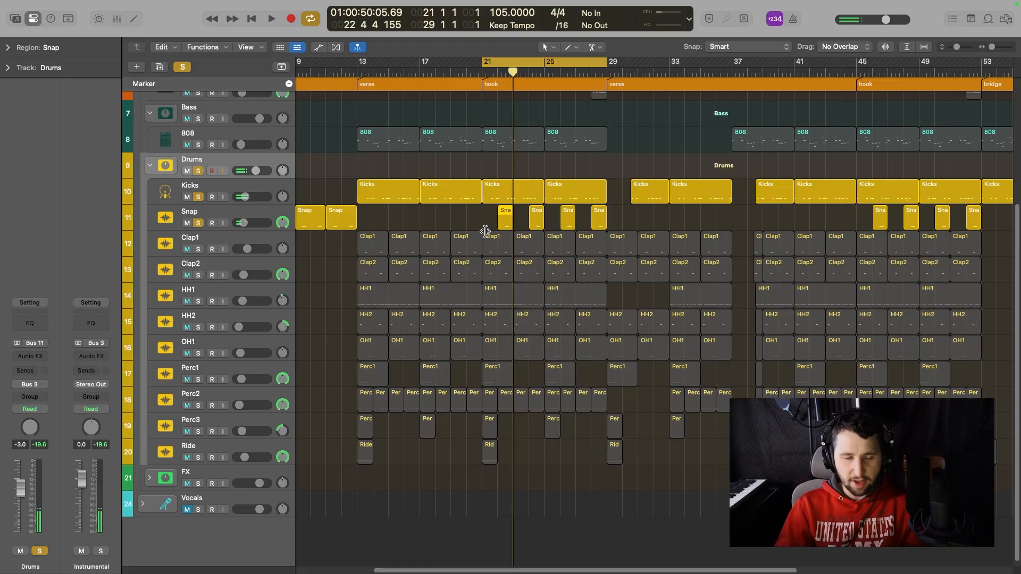
Solo the Clap1 track, leaving Clap2 unsoloed, and set the cycle range to bars 13 to 17.
{"action": "left_click_drag", "start_coordinate": [201, 250], "coordinate": [200, 274]}
{"action": "left_click", "coordinate": [218, 243]}
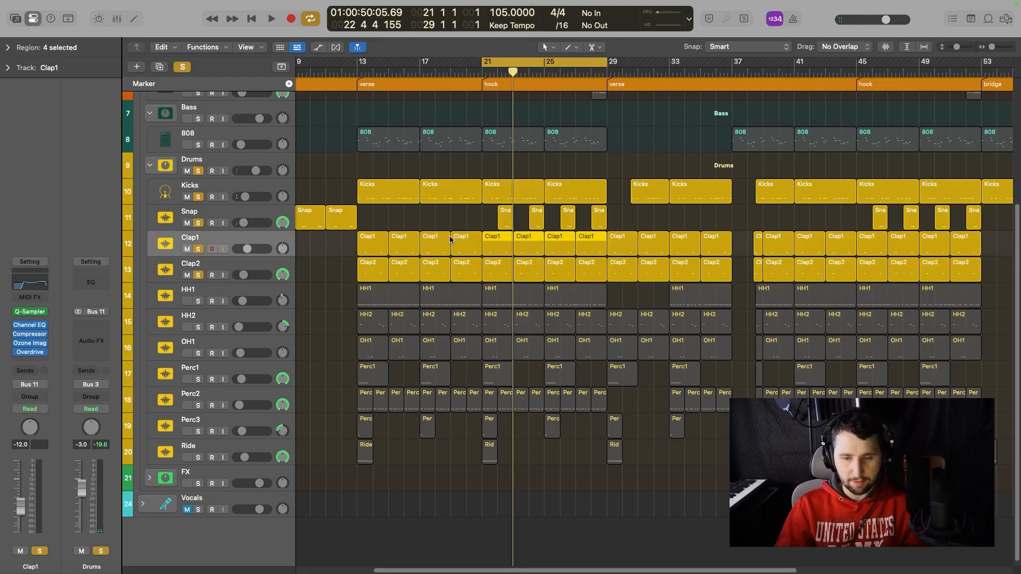
{"action": "key", "text": "Down"}
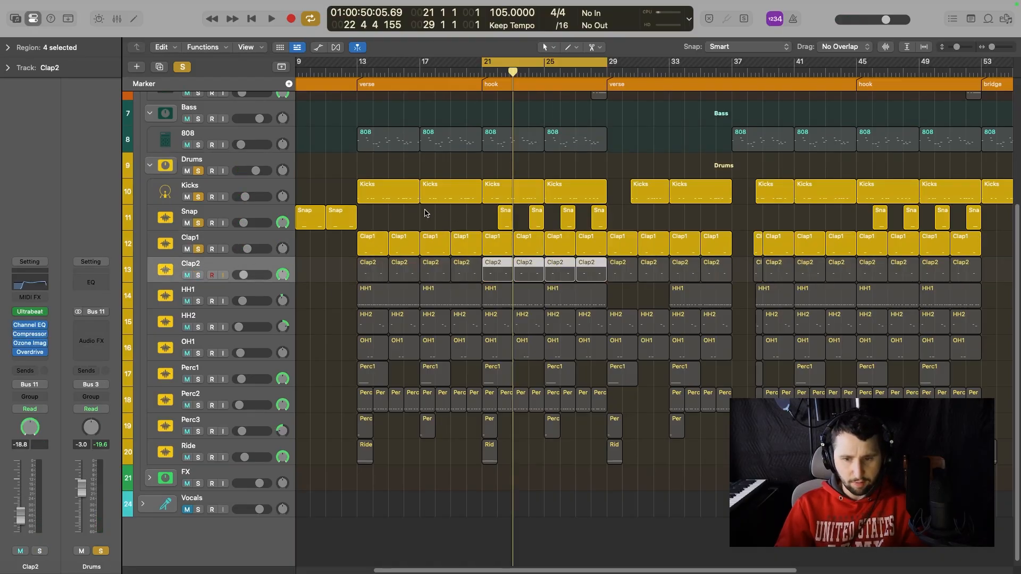
{"action": "left_click_drag", "start_coordinate": [364, 63], "coordinate": [420, 64]}
{"action": "left_click", "coordinate": [239, 245]}
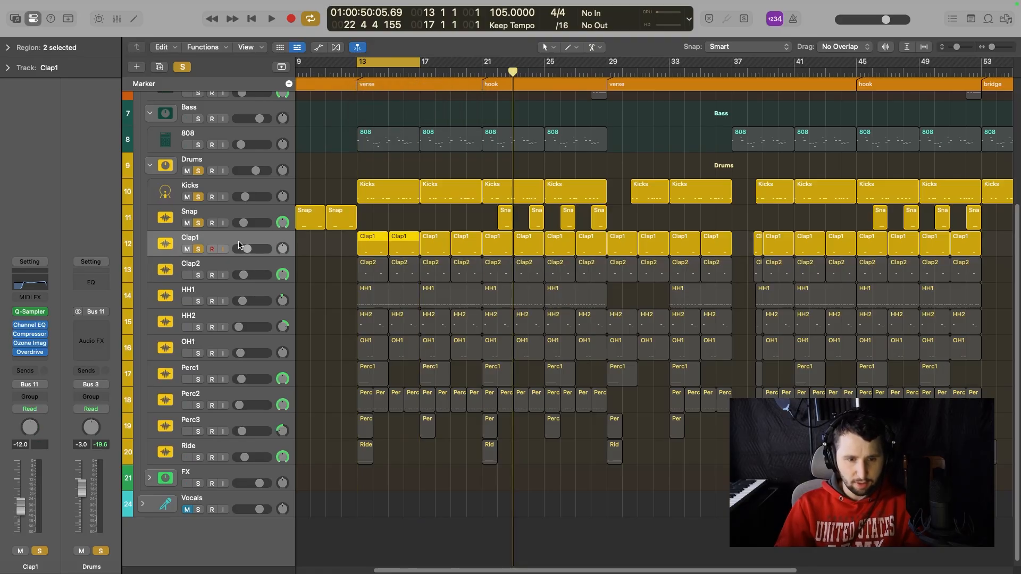
Play the Clap1 track from bar 13 with the Kicks and Snap tracks unsoloed, then stop.
{"action": "double_click", "coordinate": [378, 245]}
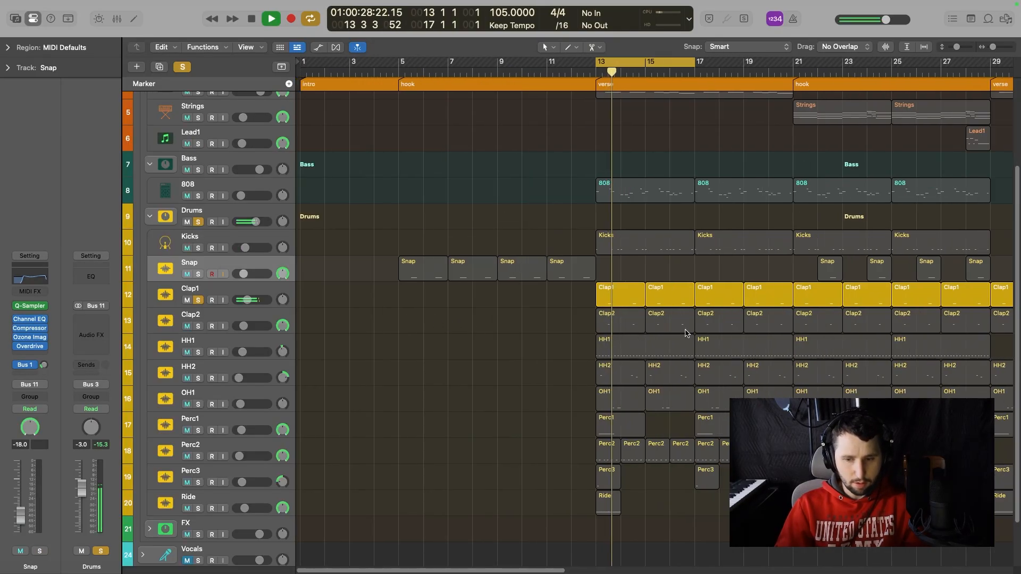
{"action": "scroll", "coordinate": [686, 333], "scroll_direction": "right", "scroll_amount": 5}
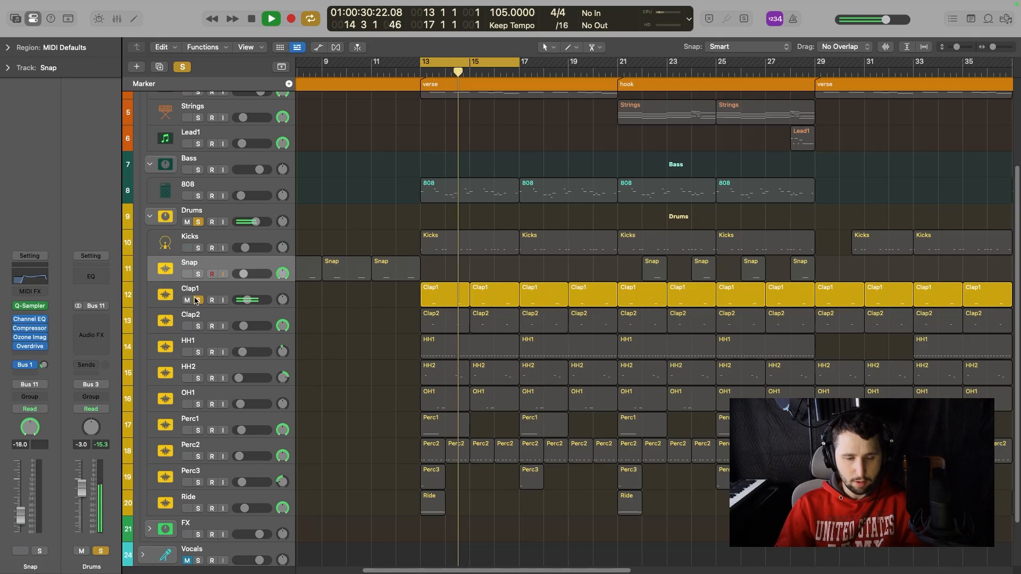
{"action": "key", "text": "space"}
Switch the solo from Clap1 to Clap2 and play it from bar 13.
{"action": "left_click", "coordinate": [197, 300]}
{"action": "left_click", "coordinate": [200, 331]}
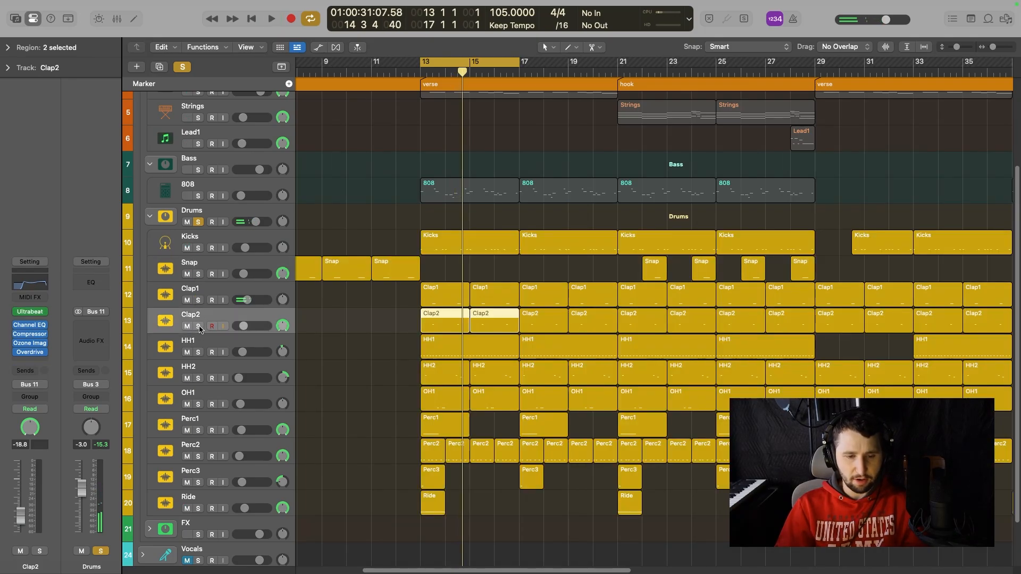
{"action": "left_click", "coordinate": [199, 327]}
{"action": "key", "text": "space"}
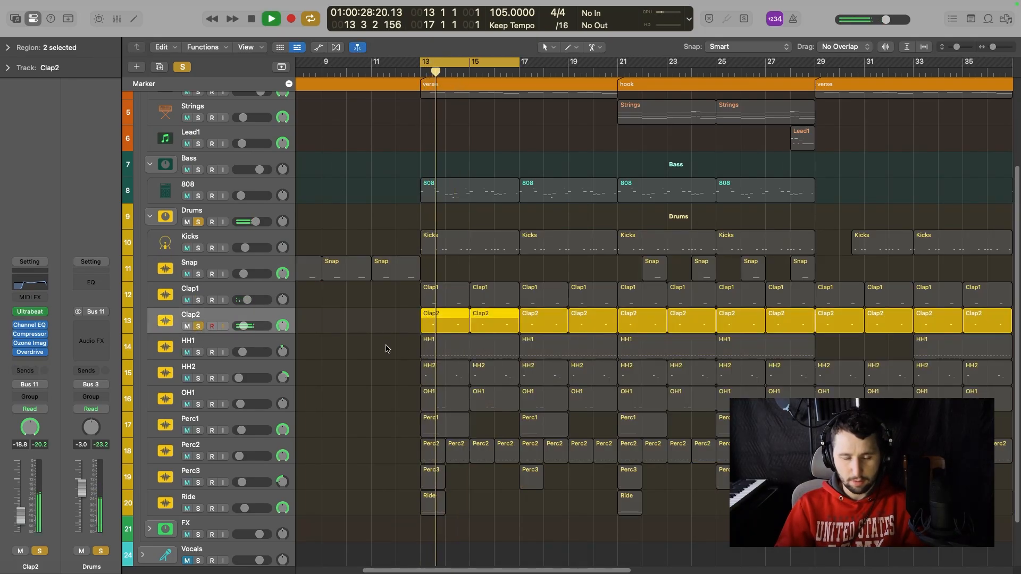
Solo Clap1 alongside Clap2 and play both claps together from bar 13, then stop.
{"action": "left_click", "coordinate": [198, 300]}
{"action": "key", "text": "space"}
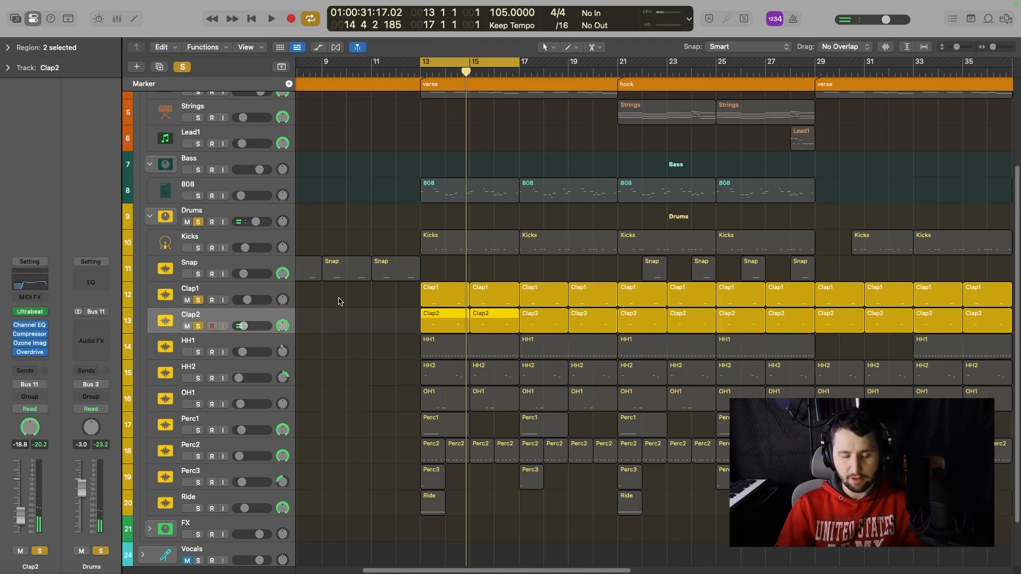
{"action": "key", "text": "space"}
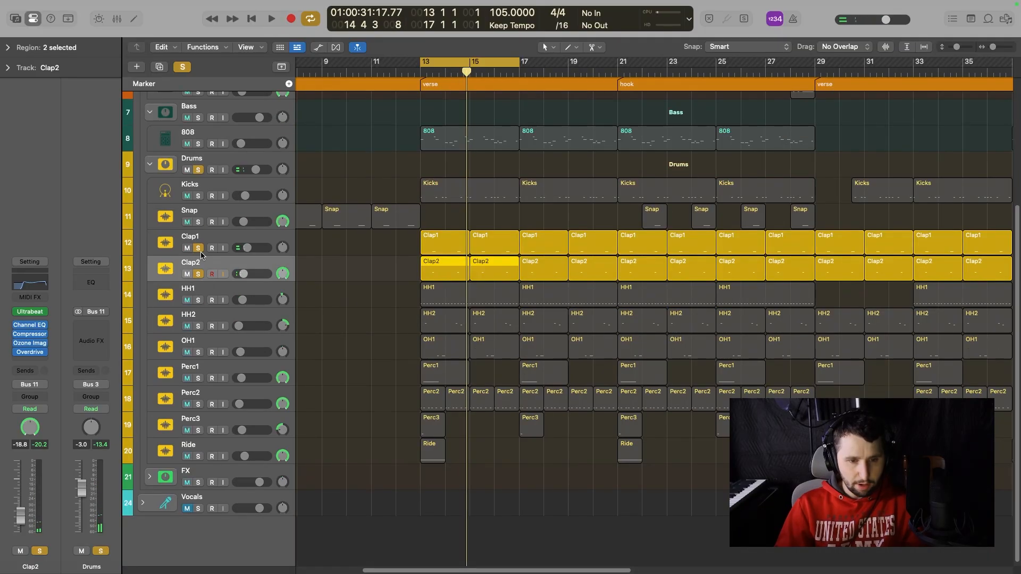
Move the solo from both claps to HH1 and play its first verse region while viewing its notes, then close the editor.
{"action": "left_click_drag", "start_coordinate": [198, 248], "coordinate": [198, 274]}
{"action": "left_click", "coordinate": [197, 300]}
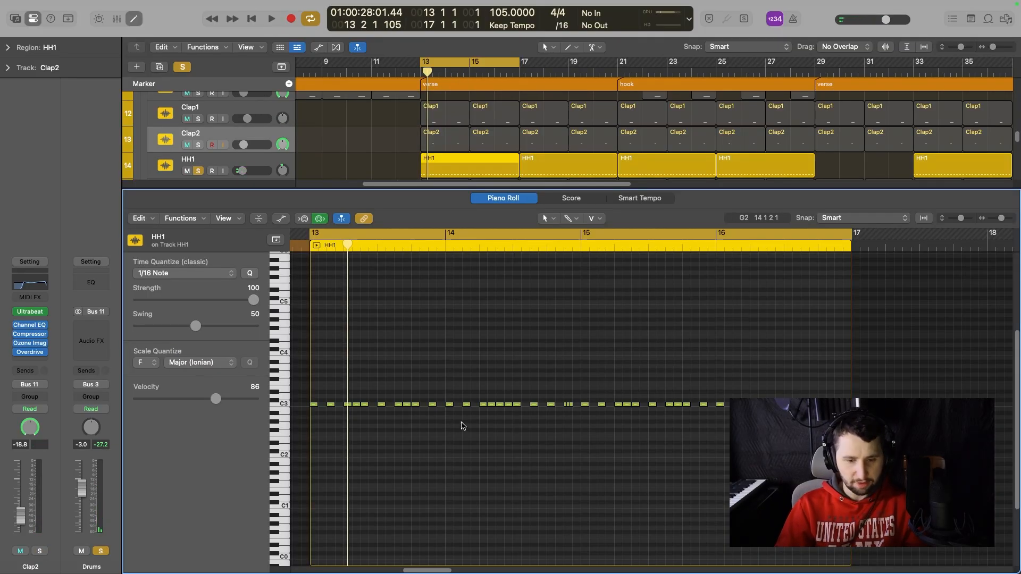
{"action": "key", "text": "space"}
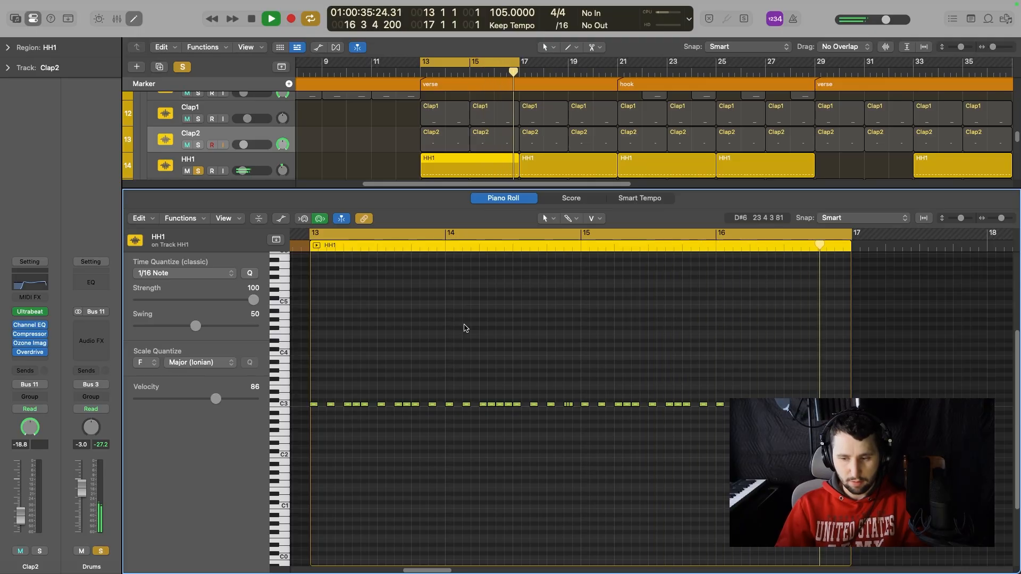
{"action": "key", "text": "space"}
{"action": "left_click", "coordinate": [134, 20]}
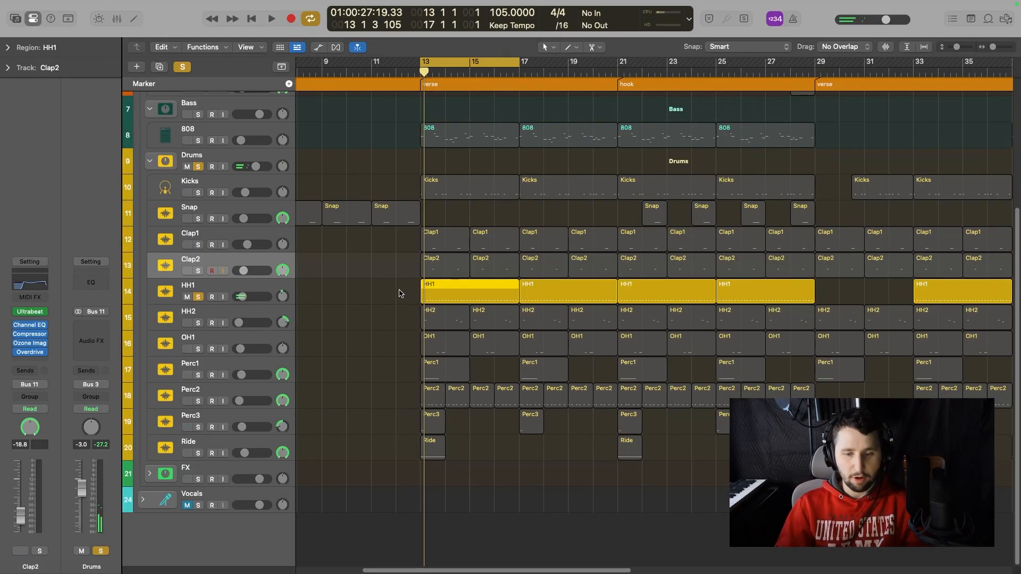
Move the solo from HH1 to HH2 and play its region at bar 13 while viewing its notes, then stop.
{"action": "left_click", "coordinate": [198, 323]}
{"action": "left_click", "coordinate": [200, 299]}
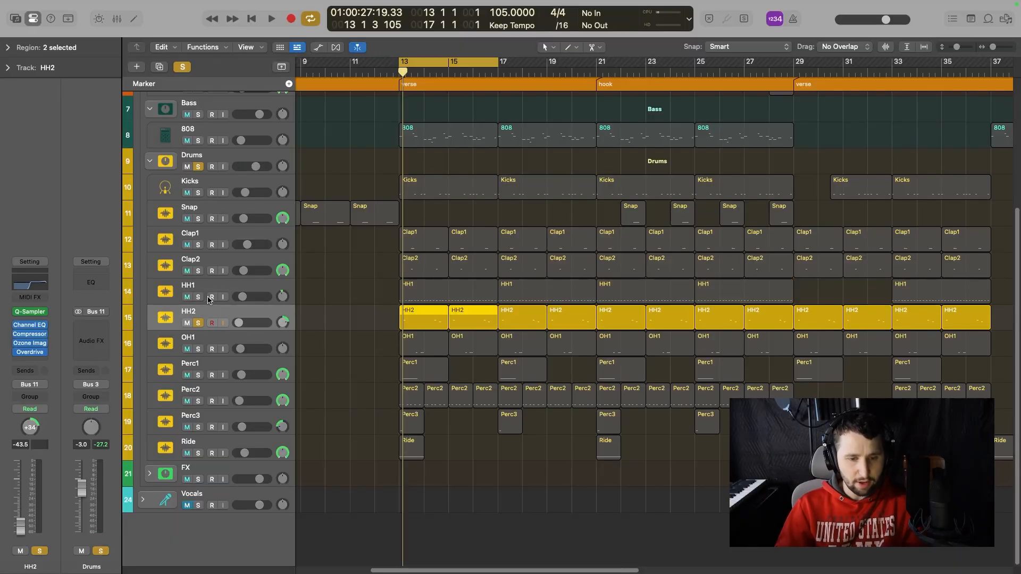
{"action": "left_click", "coordinate": [334, 308]}
{"action": "double_click", "coordinate": [419, 320]}
{"action": "left_click_drag", "start_coordinate": [376, 456], "coordinate": [364, 449]}
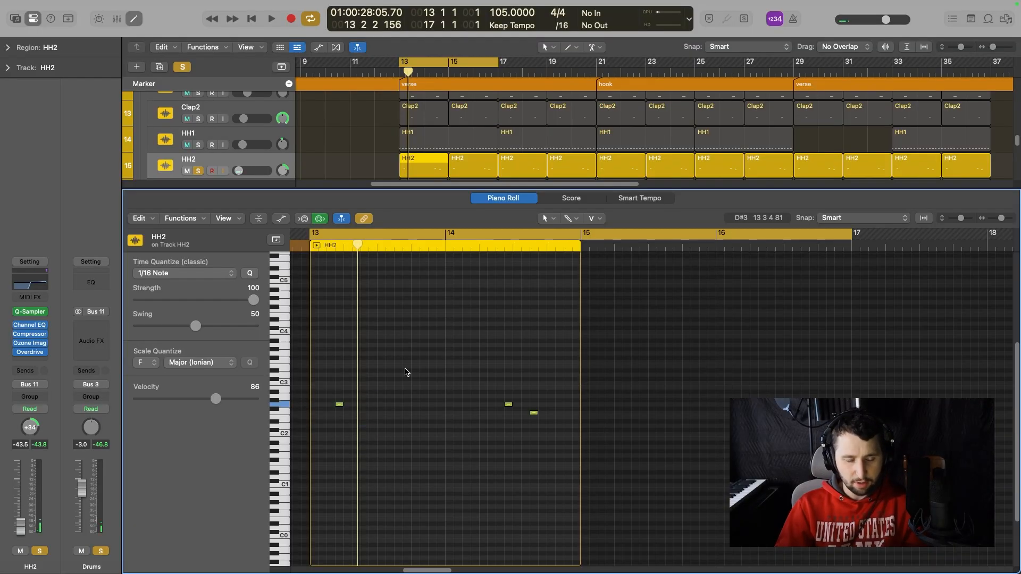
{"action": "key", "text": "space"}
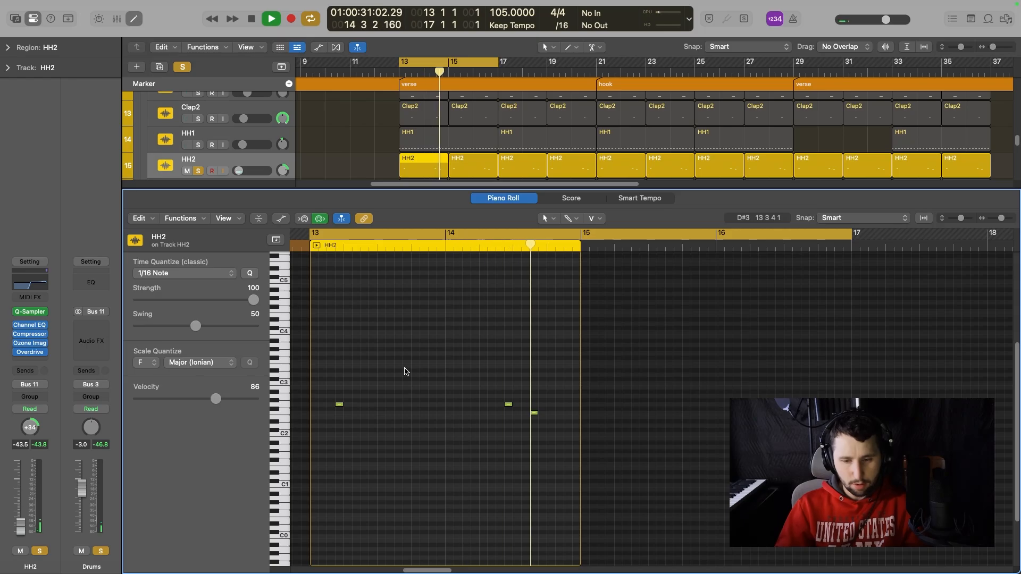
{"action": "key", "text": "space"}
Solo HH1 alongside HH2 and play both hi-hats together from bar 13, then stop.
{"action": "left_click", "coordinate": [198, 145]}
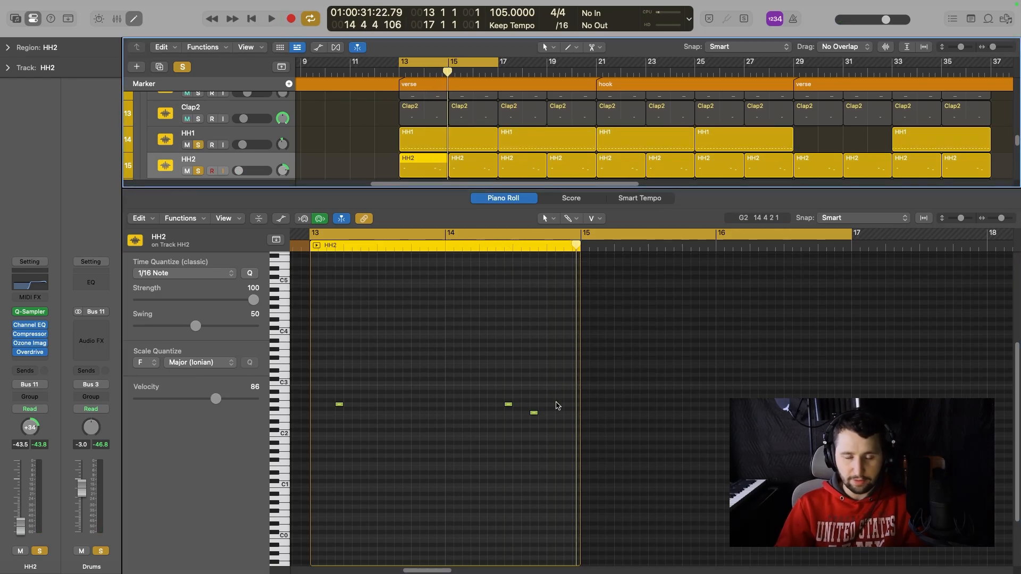
{"action": "key", "text": "space"}
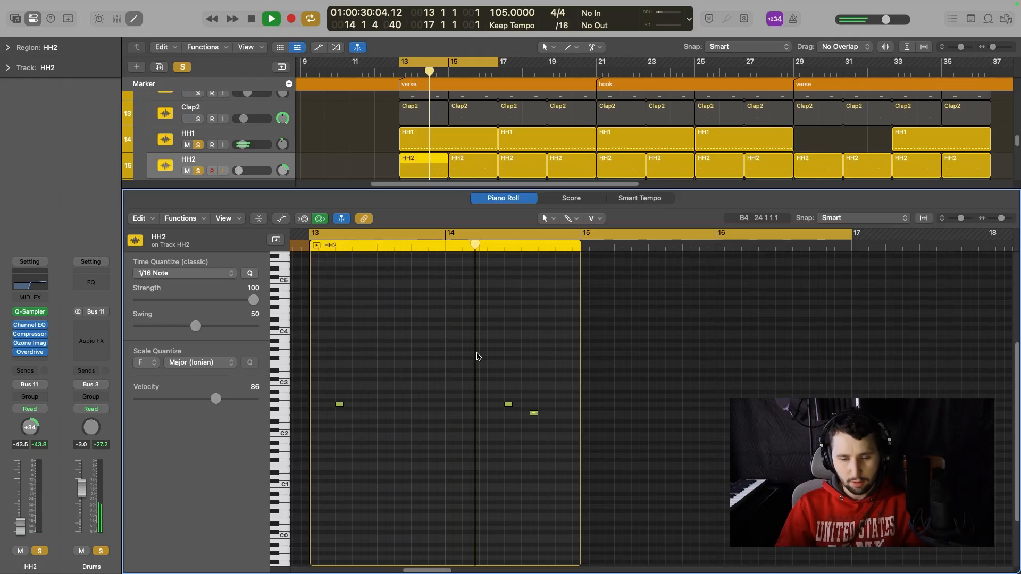
{"action": "key", "text": "space"}
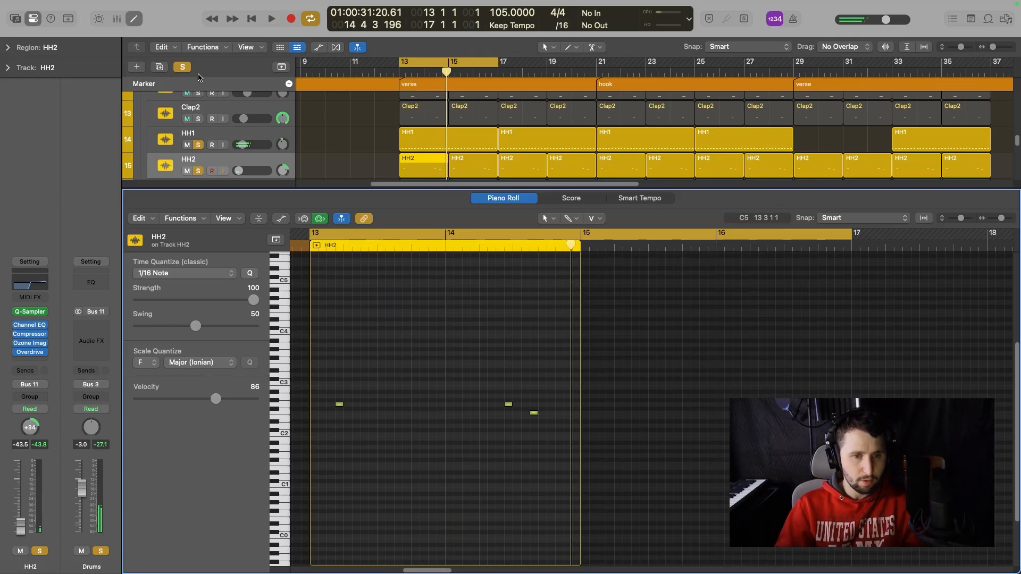
Clear all solos, close the note editor, and solo the OH1 track.
{"action": "left_click", "coordinate": [183, 67]}
{"action": "key", "text": "p"}
{"action": "left_click", "coordinate": [248, 339]}
{"action": "key", "text": "s"}
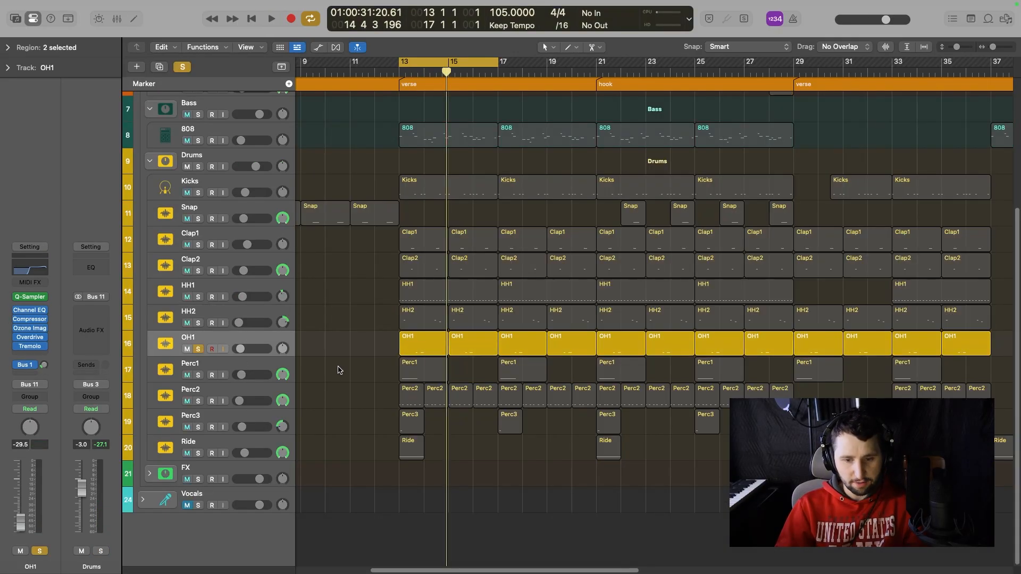
Play the OH1 region at bar 13 while viewing its notes, then inspect the track's Tremolo plug-in settings.
{"action": "key", "text": "p"}
{"action": "key", "text": "space"}
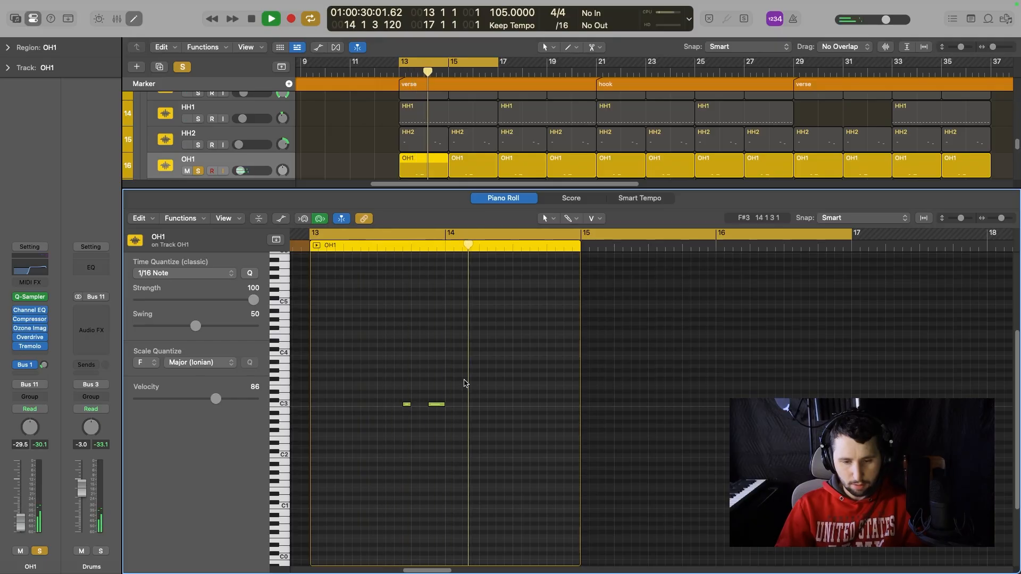
{"action": "key", "text": "space"}
{"action": "left_click", "coordinate": [30, 346]}
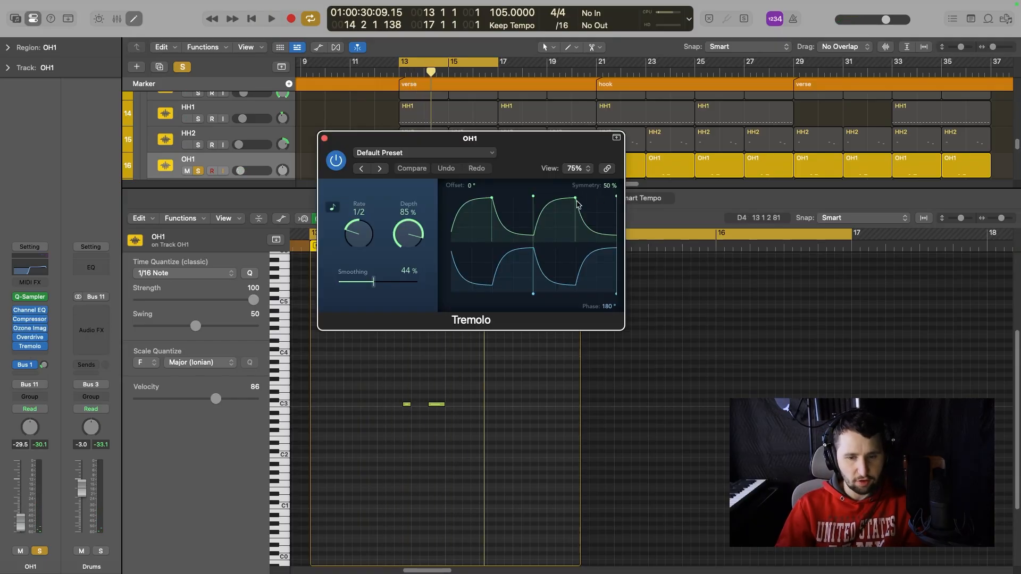
{"action": "left_click", "coordinate": [325, 135]}
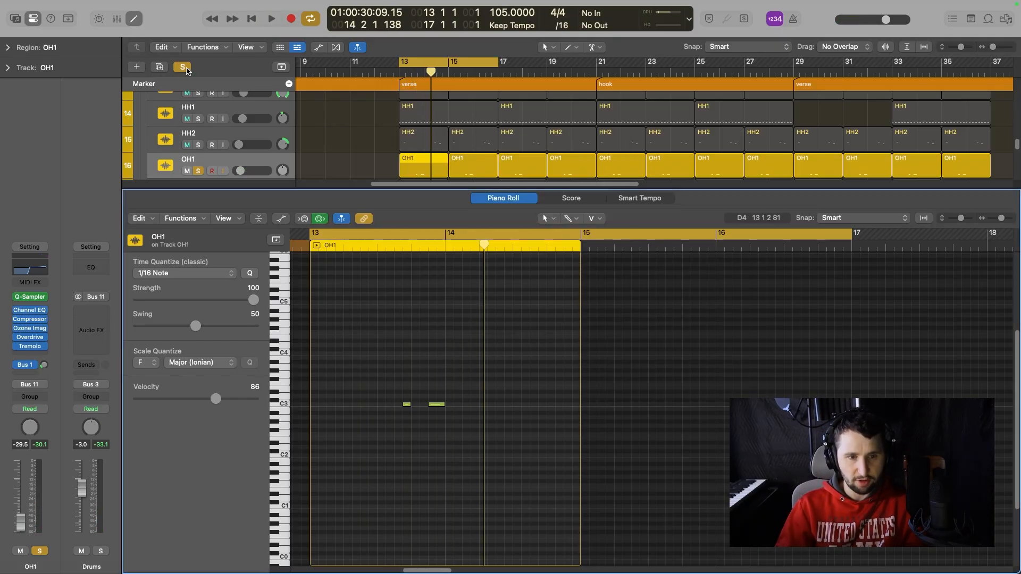
Move the solo from OH1 to Perc1 and play its region at bar 13 while viewing its notes, then close the editor.
{"action": "left_click", "coordinate": [128, 19]}
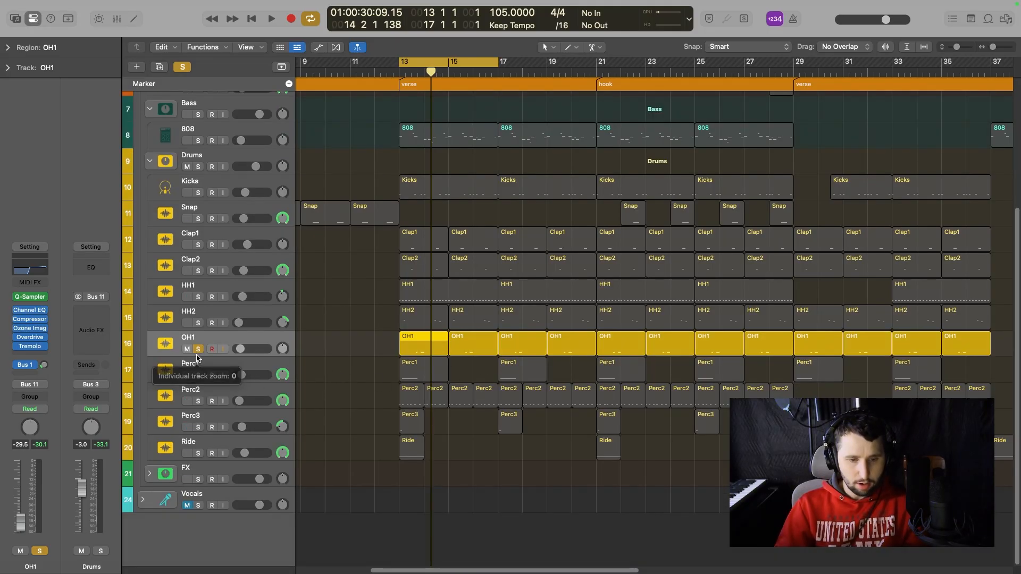
{"action": "left_click", "coordinate": [197, 369]}
{"action": "left_click", "coordinate": [198, 349]}
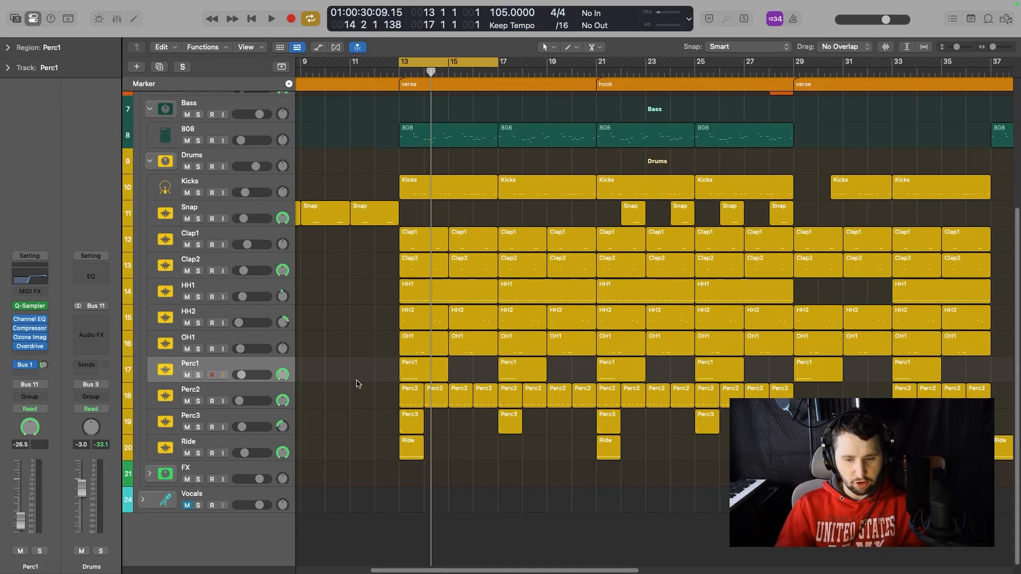
{"action": "double_click", "coordinate": [420, 368]}
{"action": "key", "text": "s"}
{"action": "key", "text": "space"}
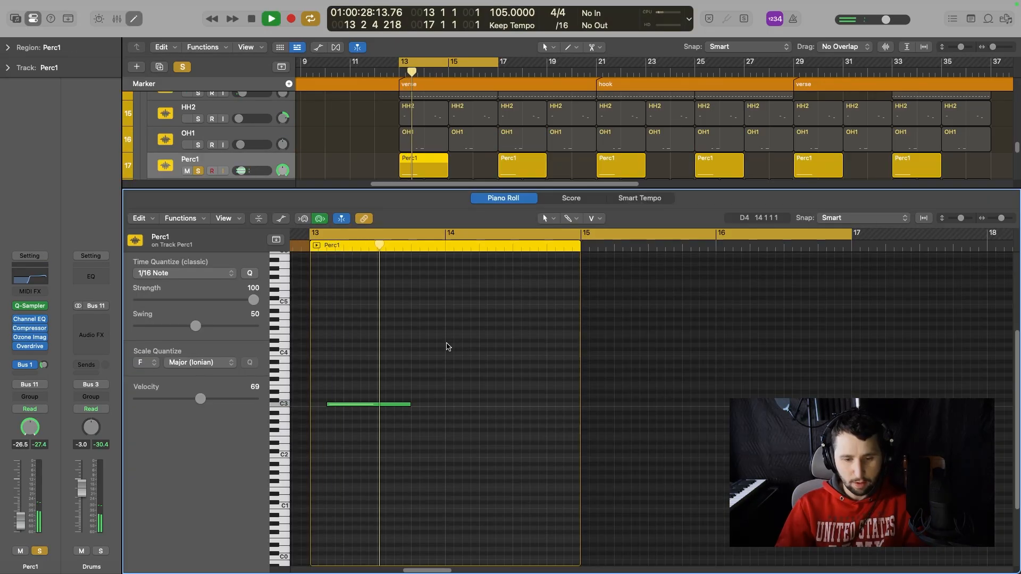
{"action": "key", "text": "e"}
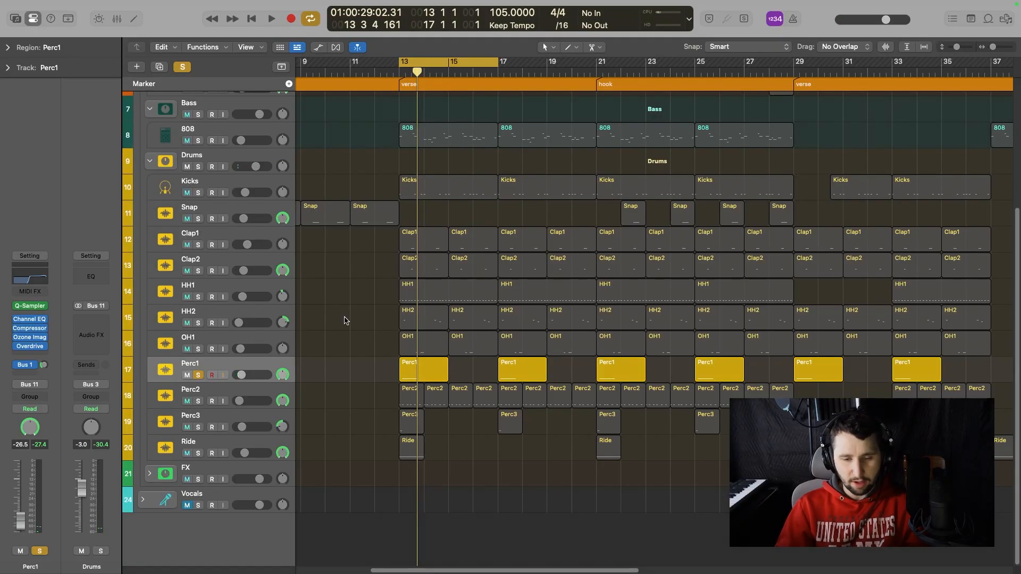
Switch the solo from Perc1 to Perc2 and open the notes of the Perc2 region at bar 13.
{"action": "left_click", "coordinate": [218, 405]}
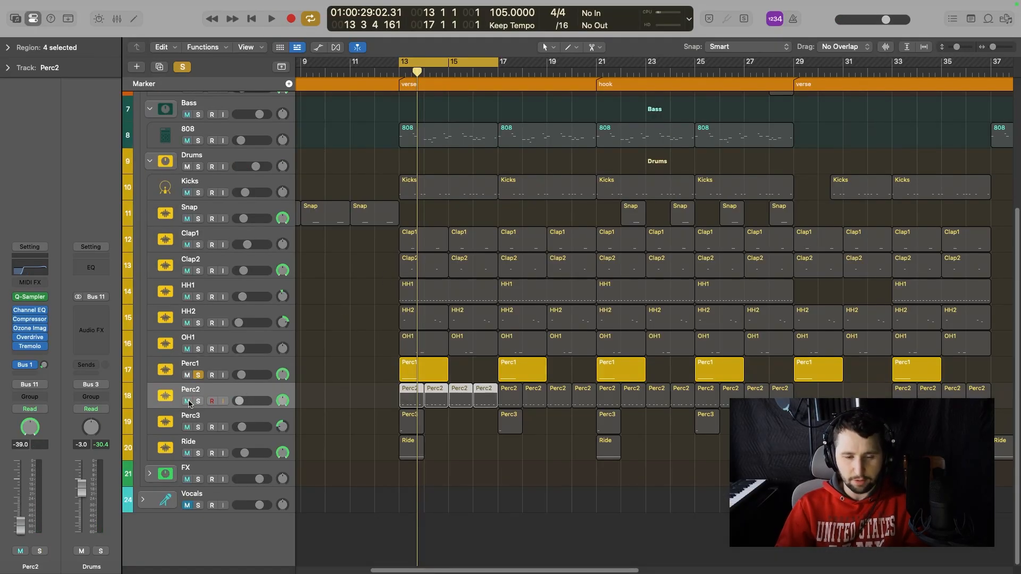
{"action": "left_click", "coordinate": [197, 401]}
{"action": "left_click", "coordinate": [197, 375]}
{"action": "left_click", "coordinate": [237, 378]}
{"action": "left_click_drag", "start_coordinate": [357, 401], "coordinate": [415, 402]}
{"action": "key", "text": "e"}
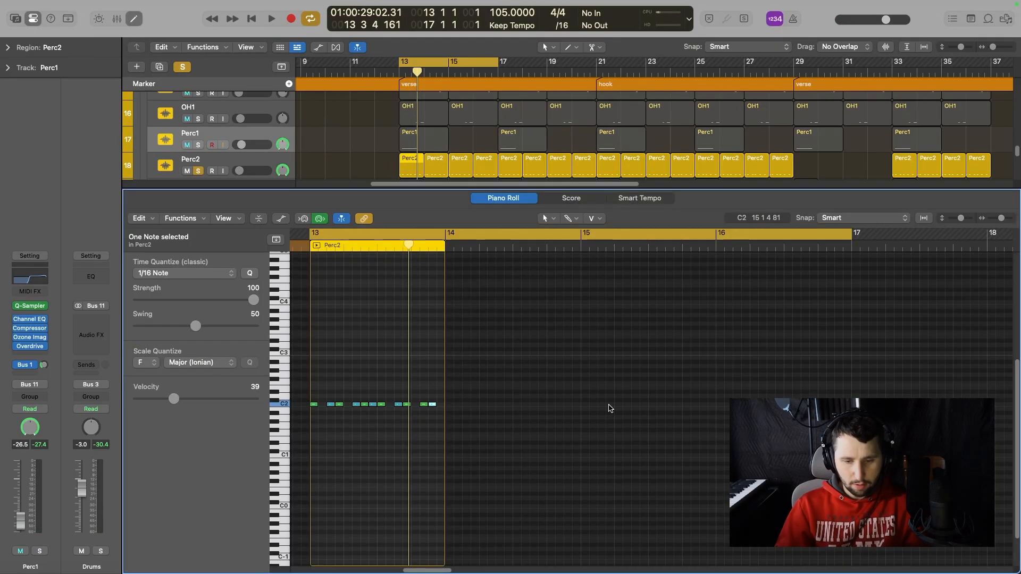
Play the Perc2 region from bar 13, then stop and examine its note pattern up close.
{"action": "left_click", "coordinate": [610, 409]}
{"action": "key", "text": "space"}
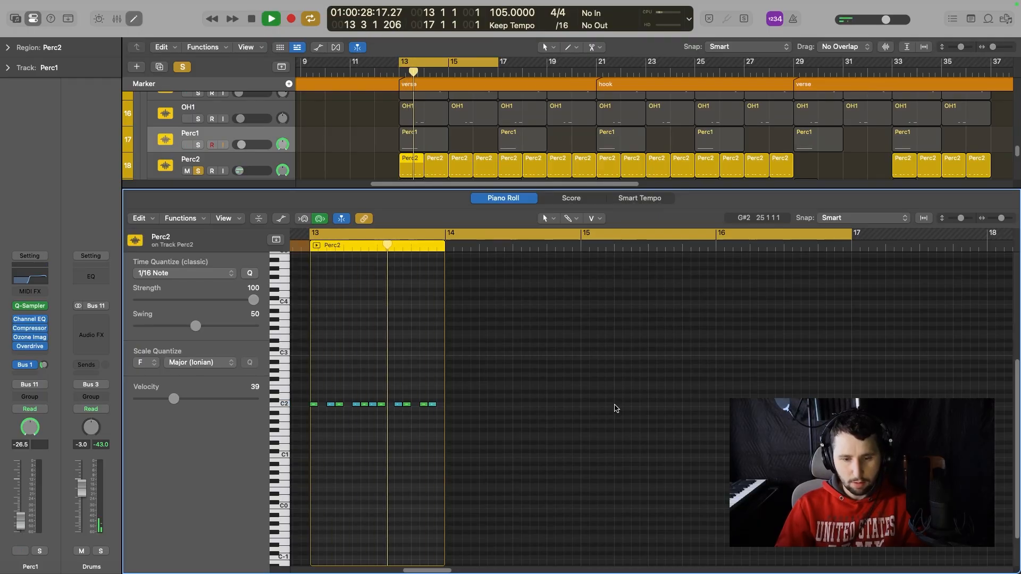
{"action": "key", "text": "space"}
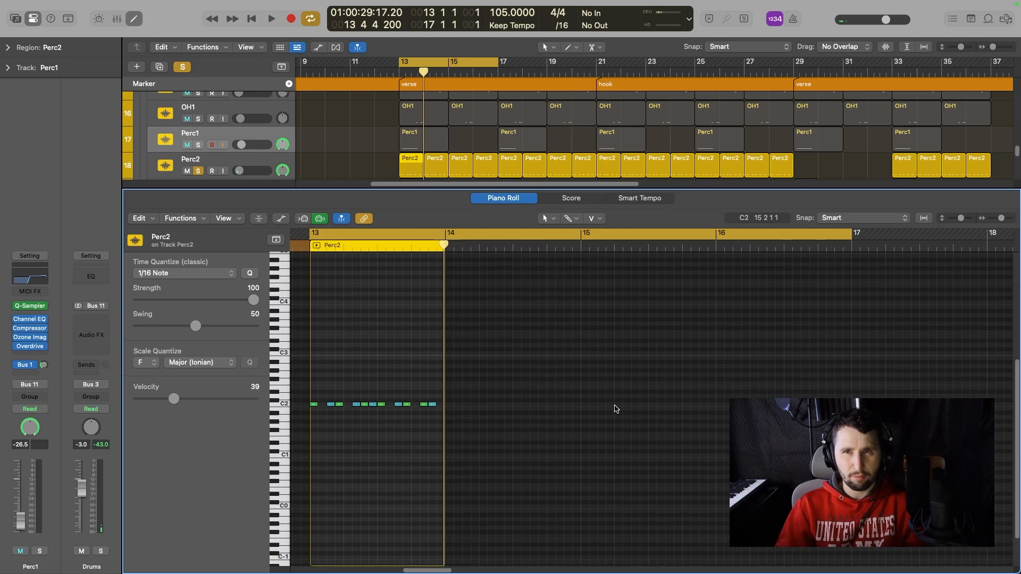
{"action": "scroll", "coordinate": [469, 434], "scroll_direction": "right", "scroll_amount": 1}
{"action": "scroll", "coordinate": [473, 430], "scroll_direction": "up", "scroll_amount": 4}
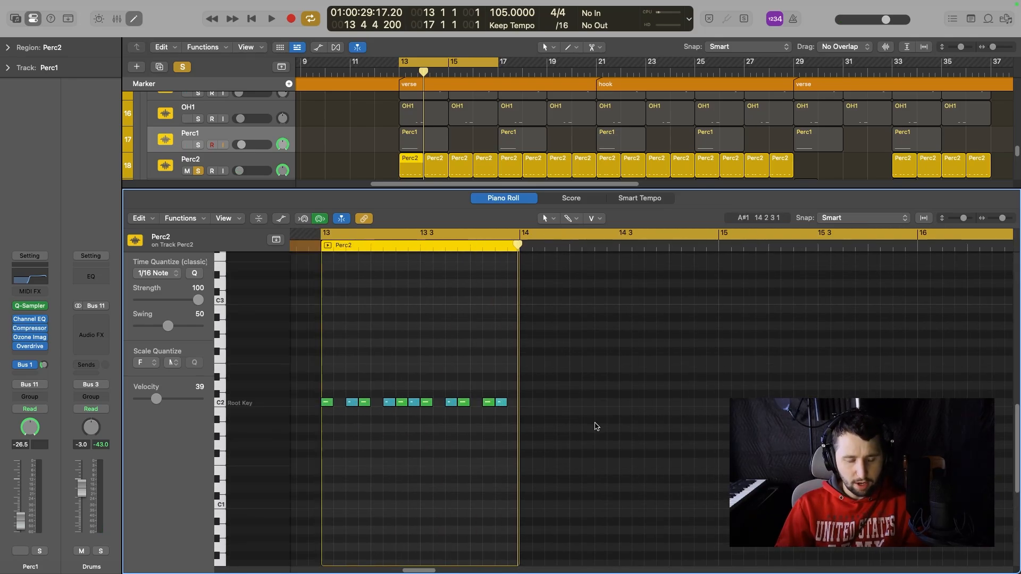
Close the Perc2 region's note editor and turn off the solo on Perc2.
{"action": "left_click_drag", "start_coordinate": [596, 426], "coordinate": [290, 371]}
{"action": "left_click", "coordinate": [353, 389]}
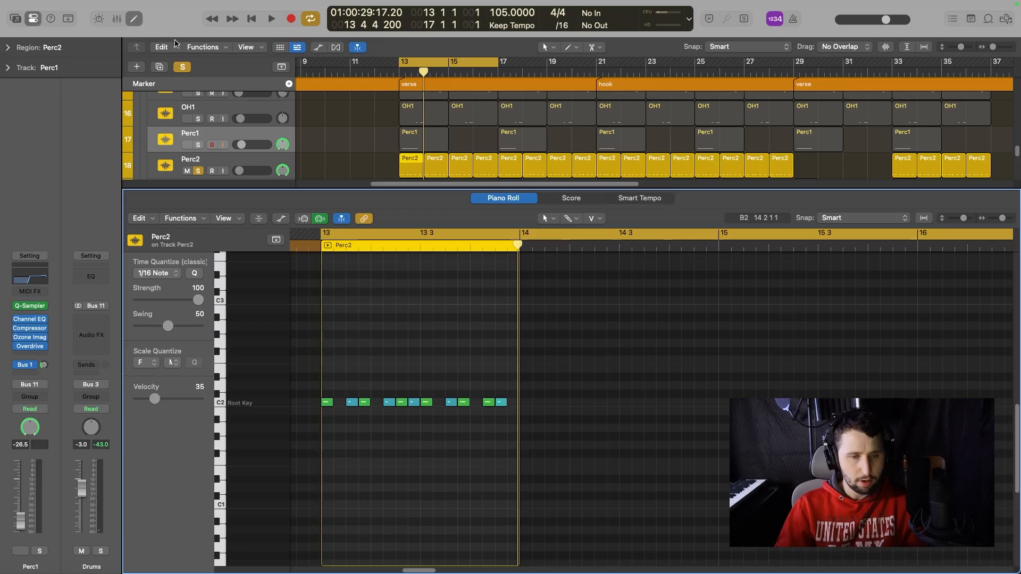
{"action": "key", "text": "e"}
{"action": "left_click", "coordinate": [197, 401]}
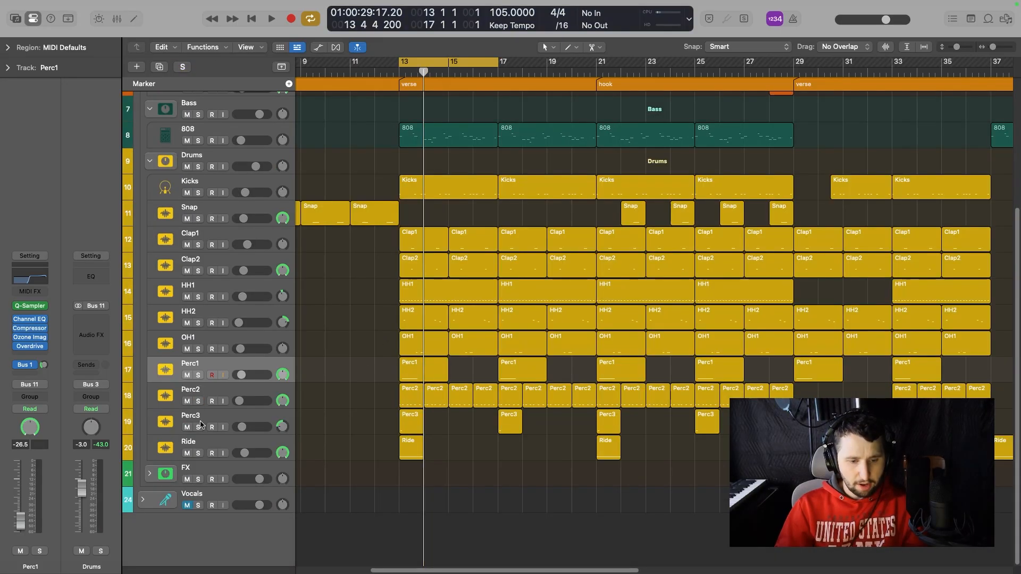
Solo the Perc3 track and play its region from bar 13, then stop playback with the full track list in view.
{"action": "left_click", "coordinate": [199, 423]}
{"action": "left_click", "coordinate": [199, 427]}
{"action": "key", "text": "space"}
{"action": "left_click", "coordinate": [479, 456]}
{"action": "double_click", "coordinate": [411, 422]}
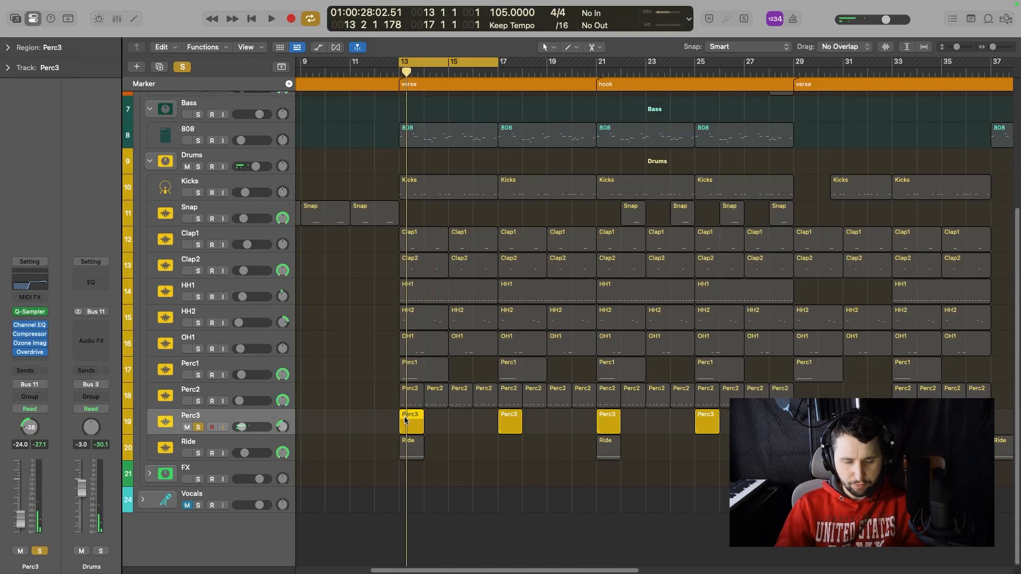
{"action": "key", "text": "e"}
{"action": "key", "text": "space"}
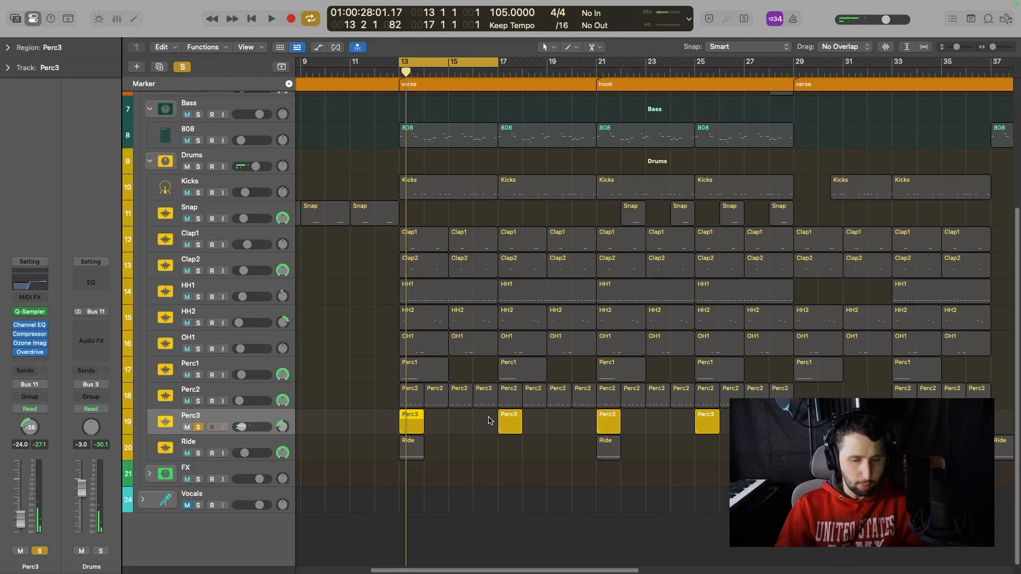
Switch the solo from Perc3 to Ride, open the Ride region at bar 13 and play it while viewing its notes.
{"action": "left_click", "coordinate": [205, 446]}
{"action": "left_click", "coordinate": [198, 453]}
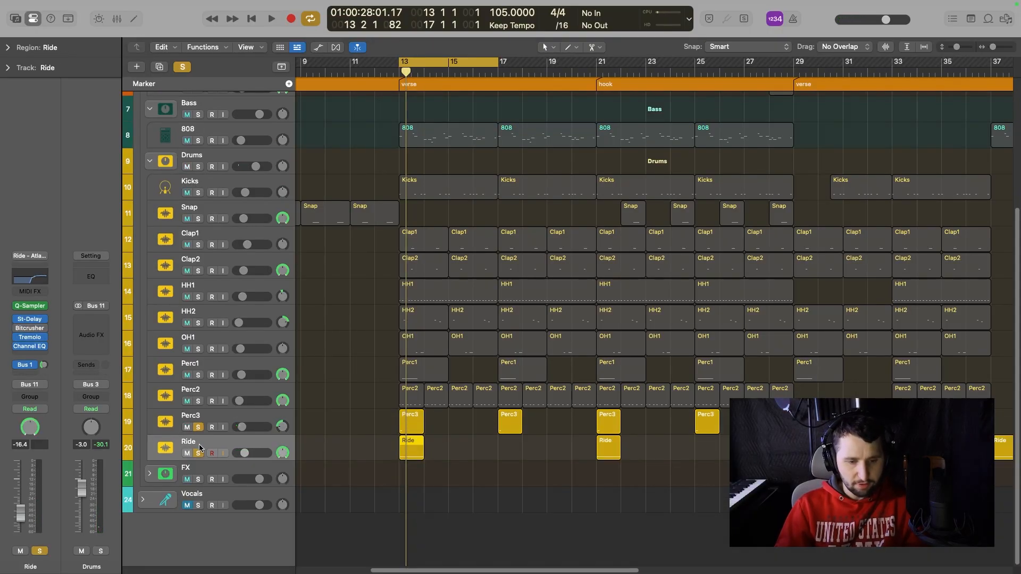
{"action": "left_click", "coordinate": [469, 466]}
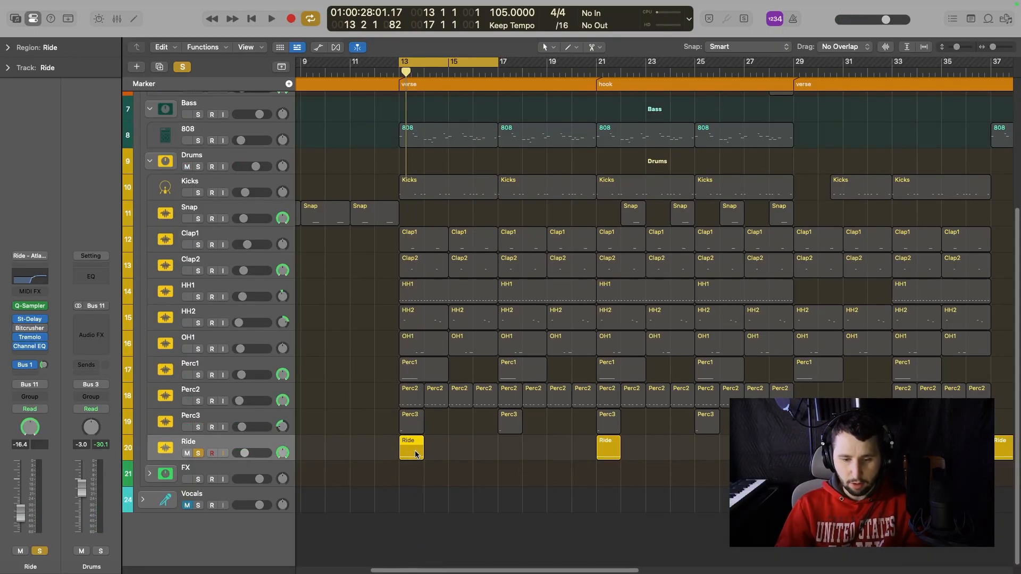
{"action": "double_click", "coordinate": [415, 454]}
{"action": "key", "text": "space"}
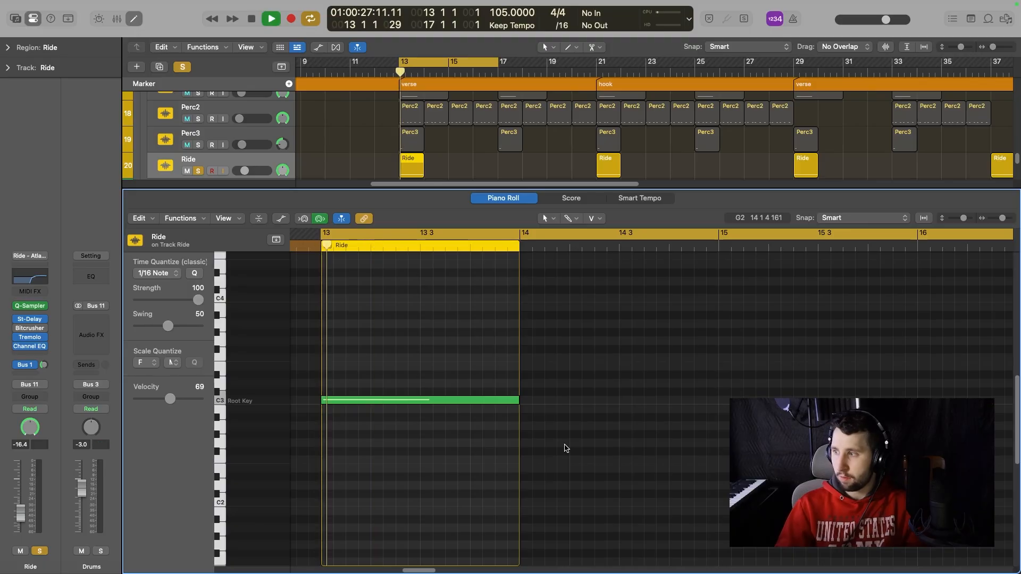
{"action": "key", "text": "space"}
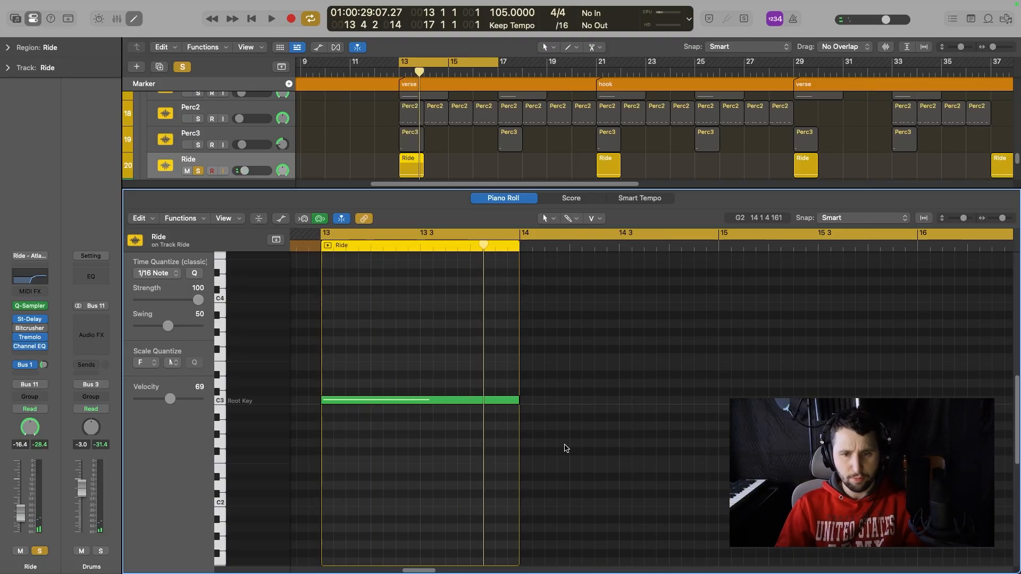
Close the note editor, move the solo from Ride to the whole Drums stack, and play all the drums together.
{"action": "key", "text": "e"}
{"action": "left_click", "coordinate": [202, 209]}
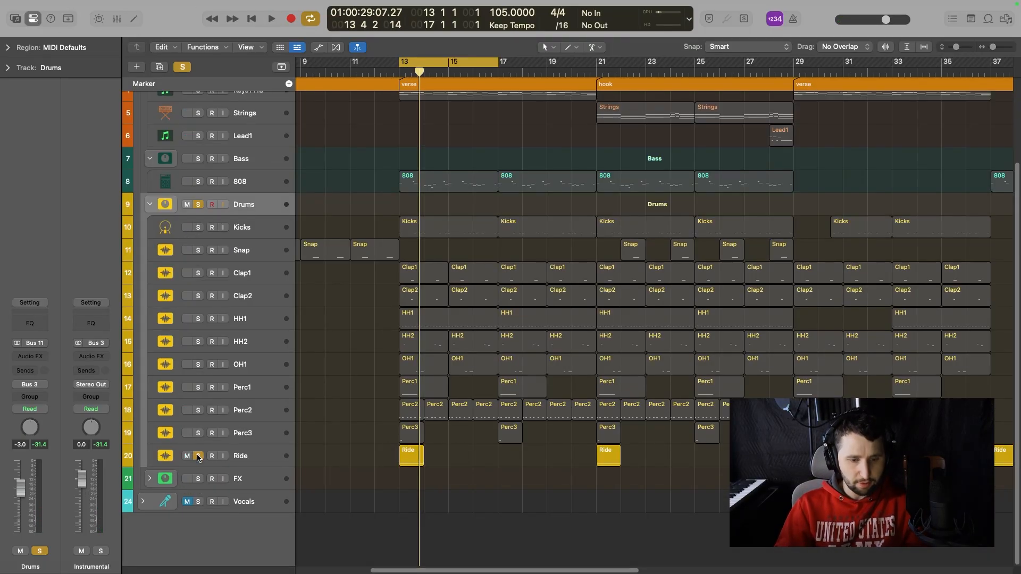
{"action": "left_click", "coordinate": [197, 456]}
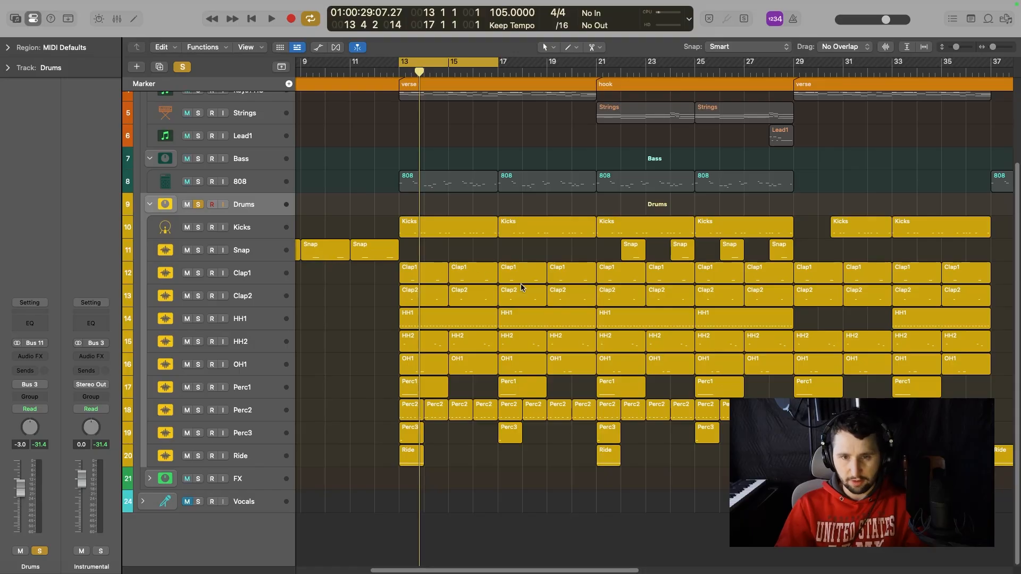
{"action": "key", "text": "space"}
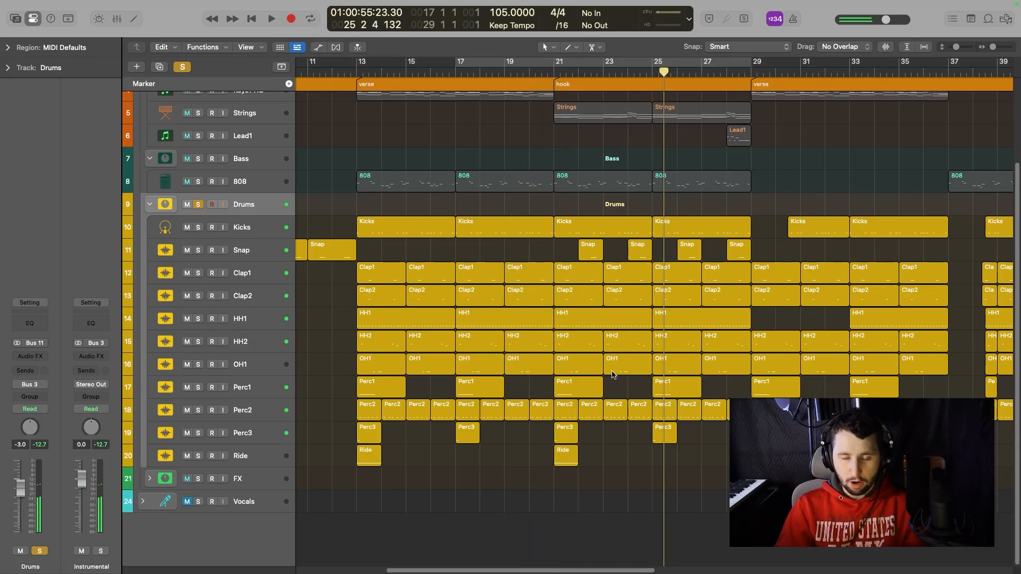
Show the whole arrangement with the Drums solo off, and move the playhead to the end near bar 77 and back to bar 1.
{"action": "key", "text": "z"}
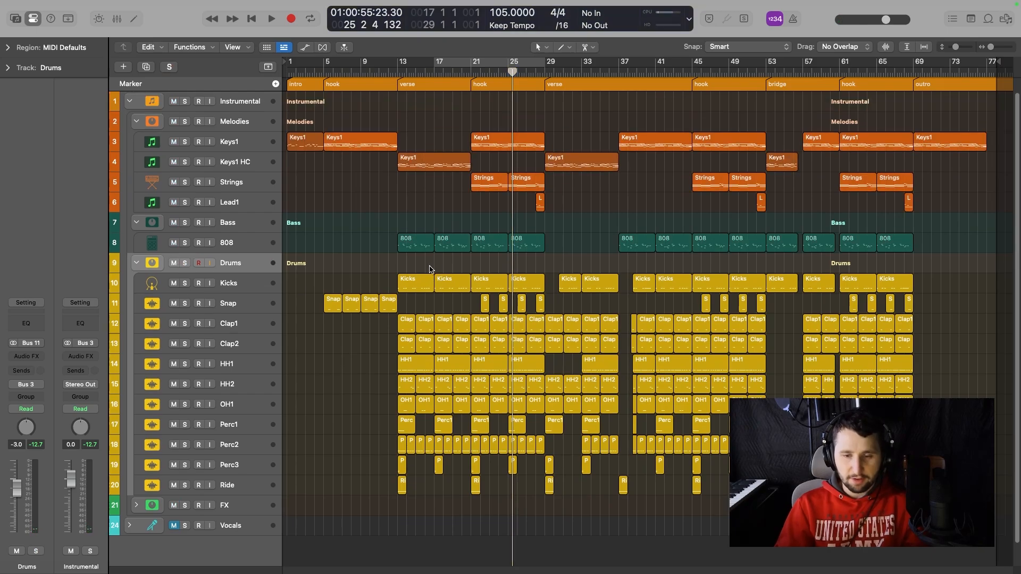
{"action": "scroll", "coordinate": [420, 273], "scroll_direction": "down", "scroll_amount": 1}
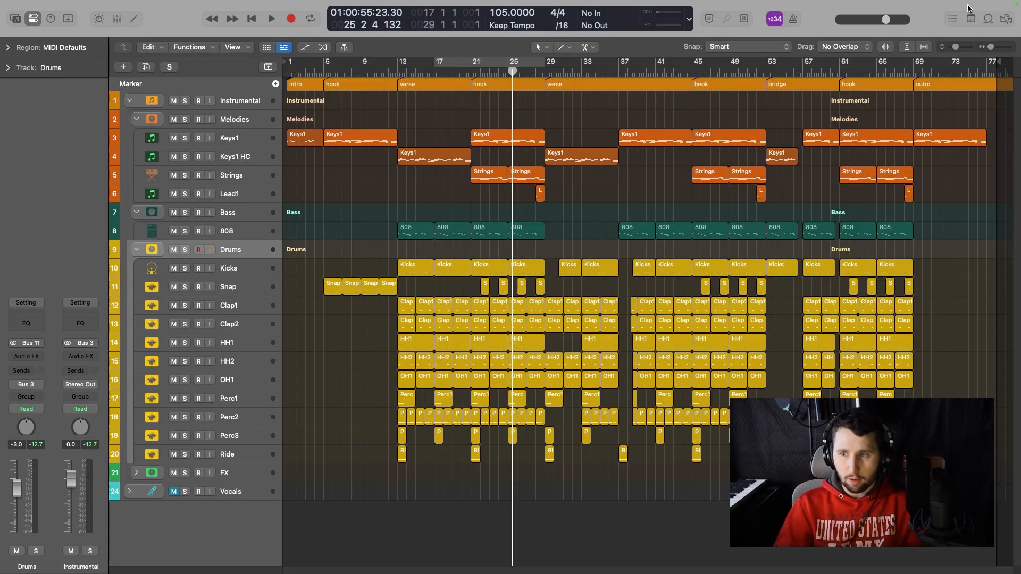
{"action": "left_click_drag", "start_coordinate": [989, 69], "coordinate": [994, 70]}
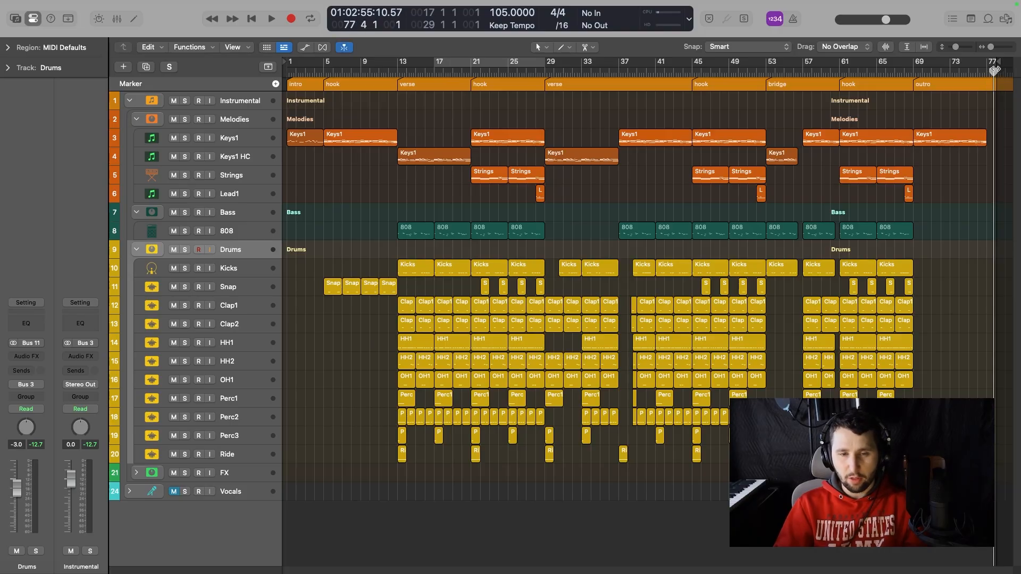
{"action": "key", "text": "Return"}
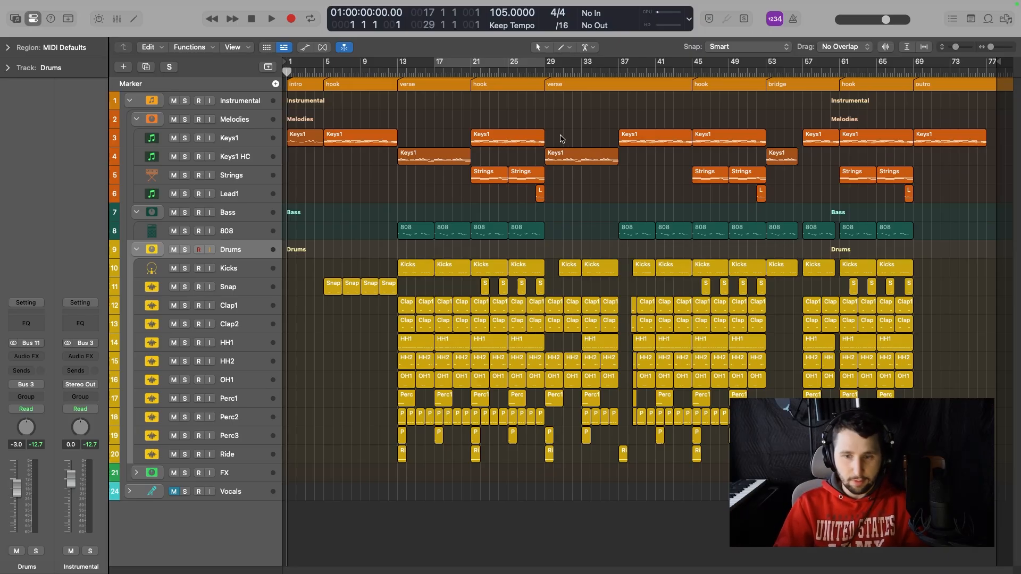
{"action": "scroll", "coordinate": [828, 186], "scroll_direction": "up", "scroll_amount": 2}
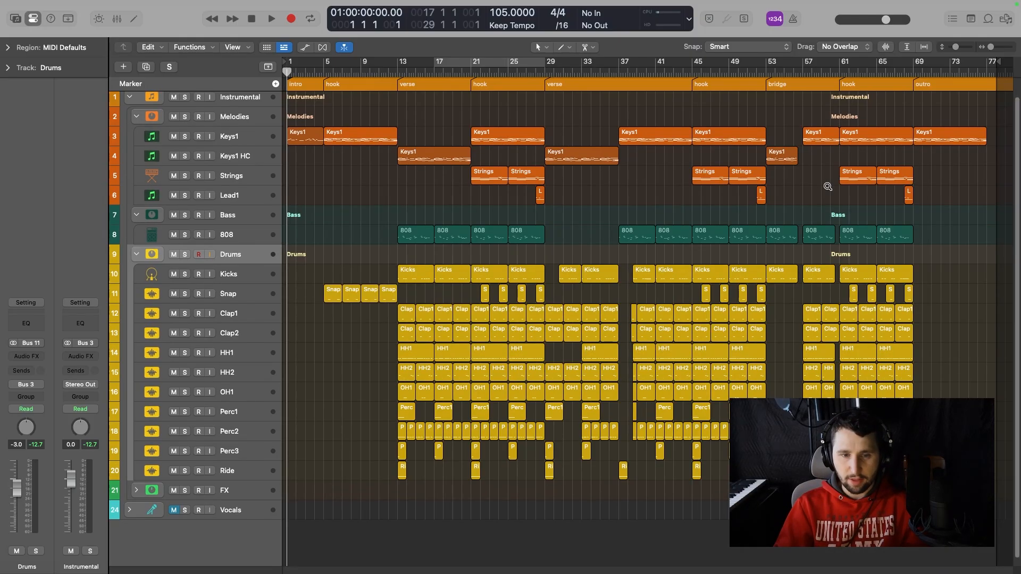
{"action": "scroll", "coordinate": [827, 187], "scroll_direction": "down", "scroll_amount": 3}
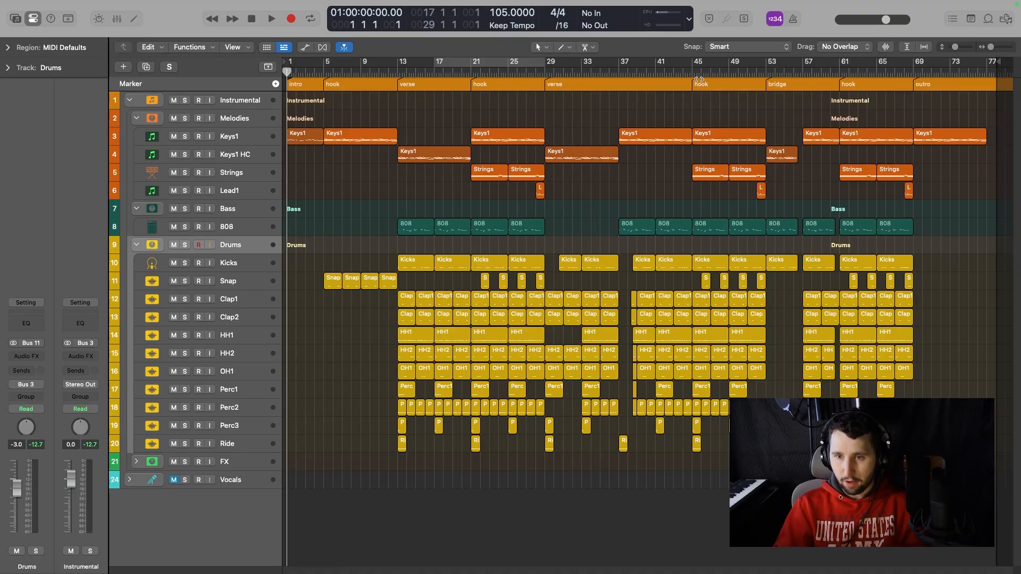
Move the playhead to the hook at bar 45 and play the full beat from there.
{"action": "left_click", "coordinate": [693, 73]}
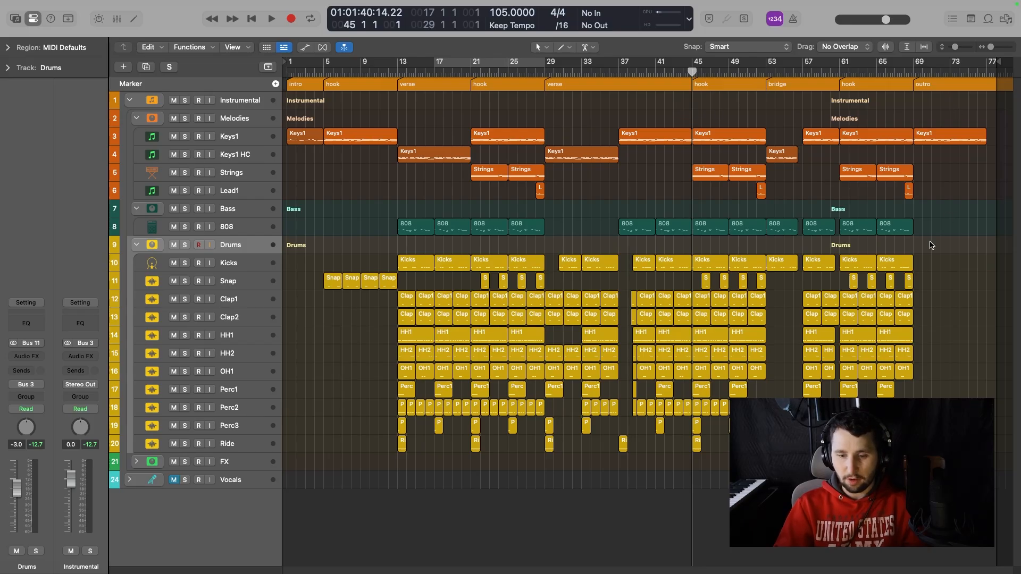
{"action": "scroll", "coordinate": [931, 245], "scroll_direction": "up", "scroll_amount": 1}
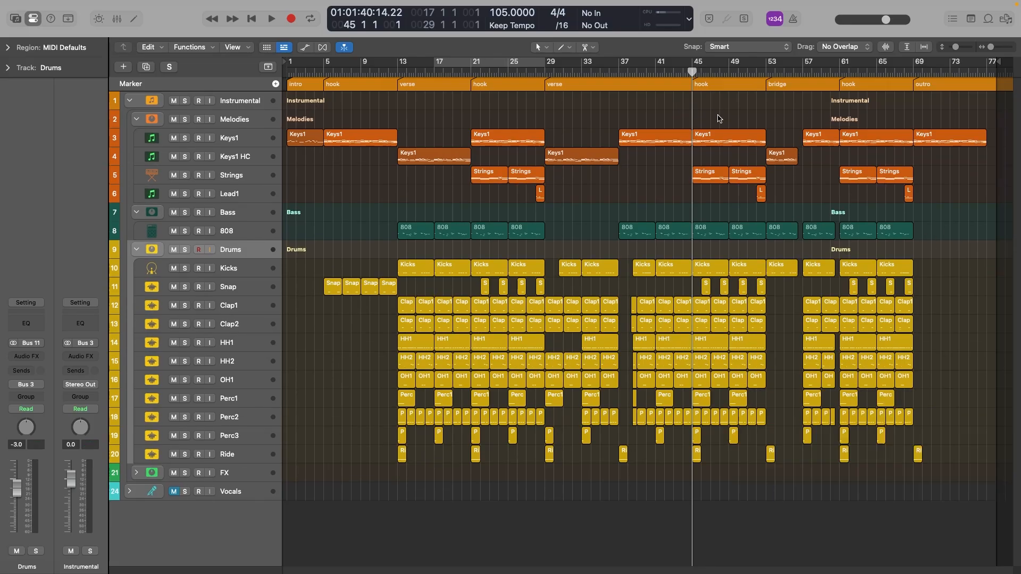
{"action": "key", "text": "space"}
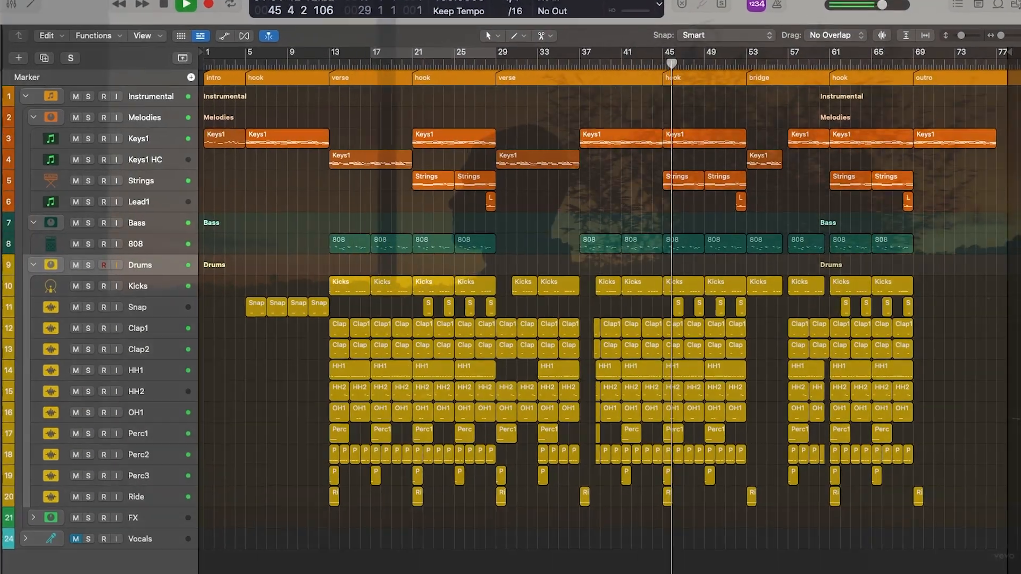